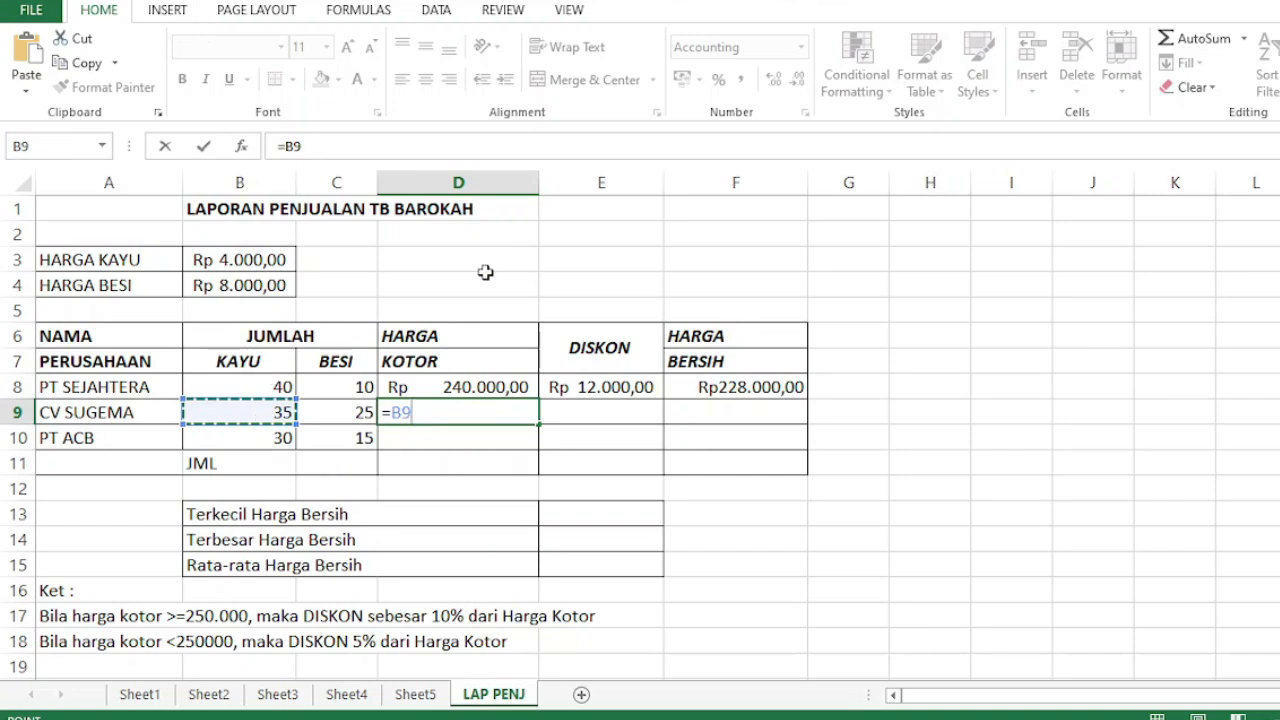
- Complete the HARGA KOTOR formula for CV SUGEMA in D9 as =B9*HK+C9*HB, using the wood and iron prices
text(*)
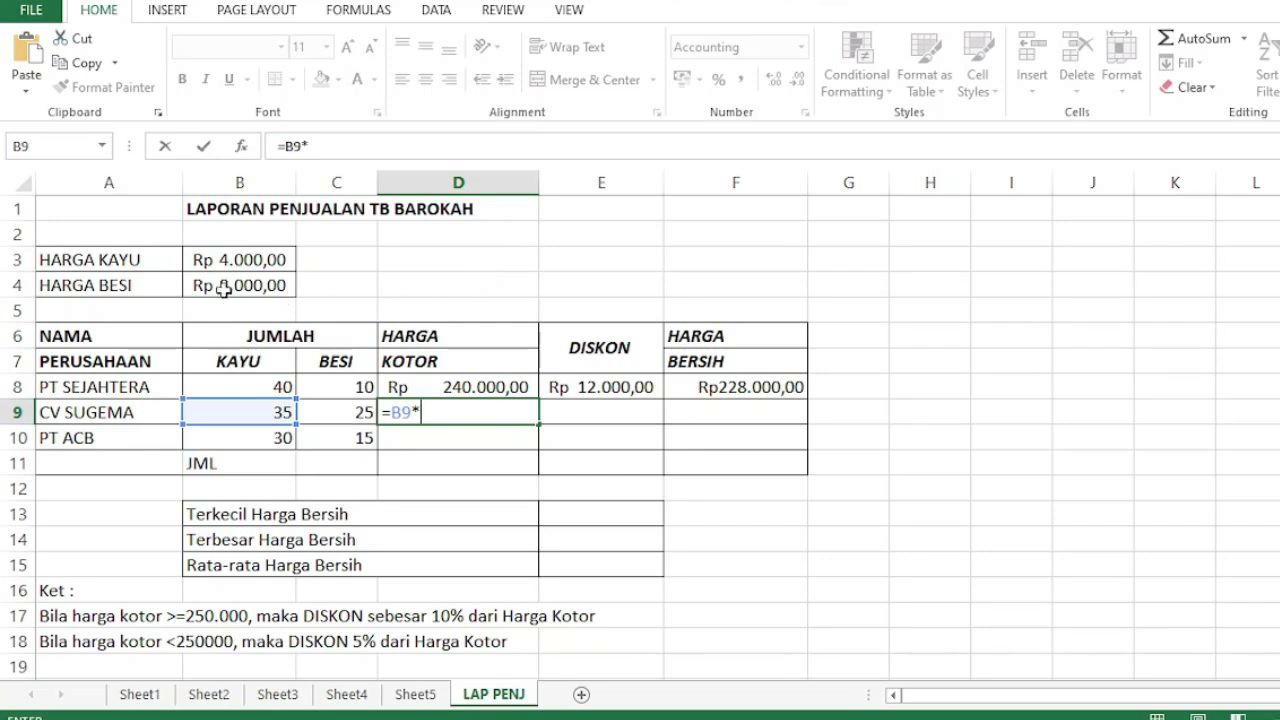
click(207, 260)
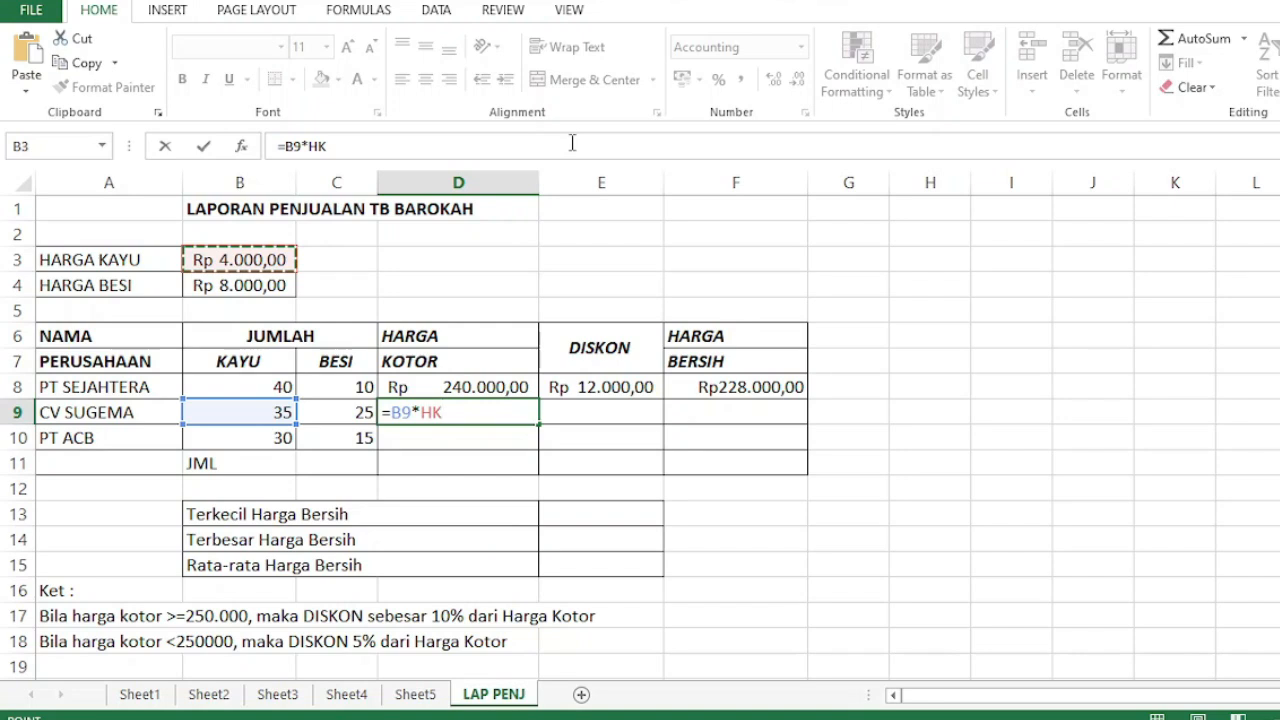
key(F2)
text(+)
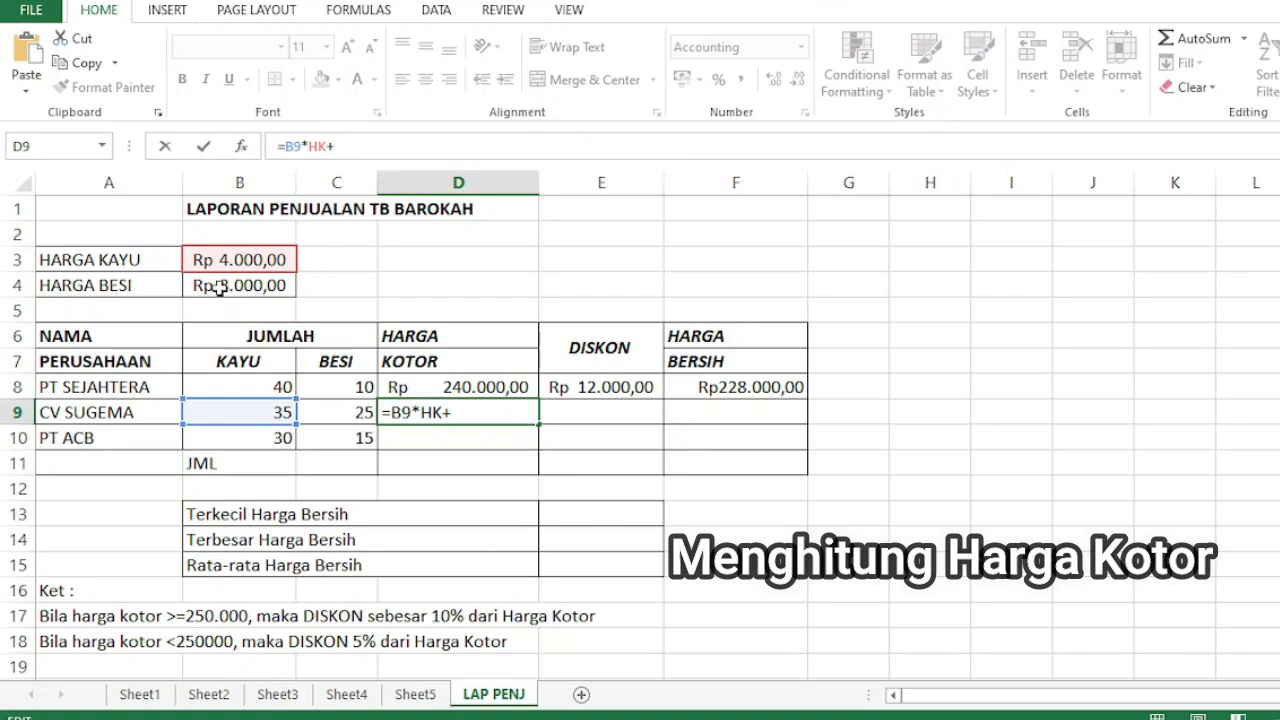
click(363, 412)
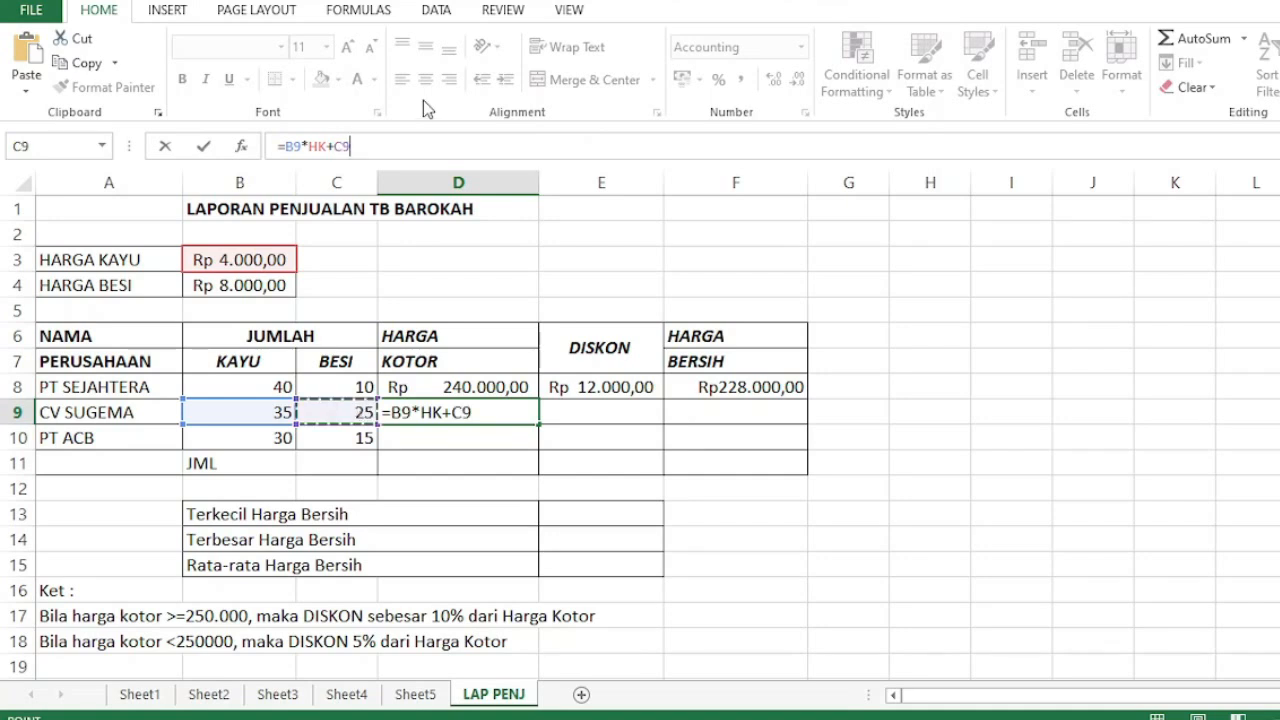
text())
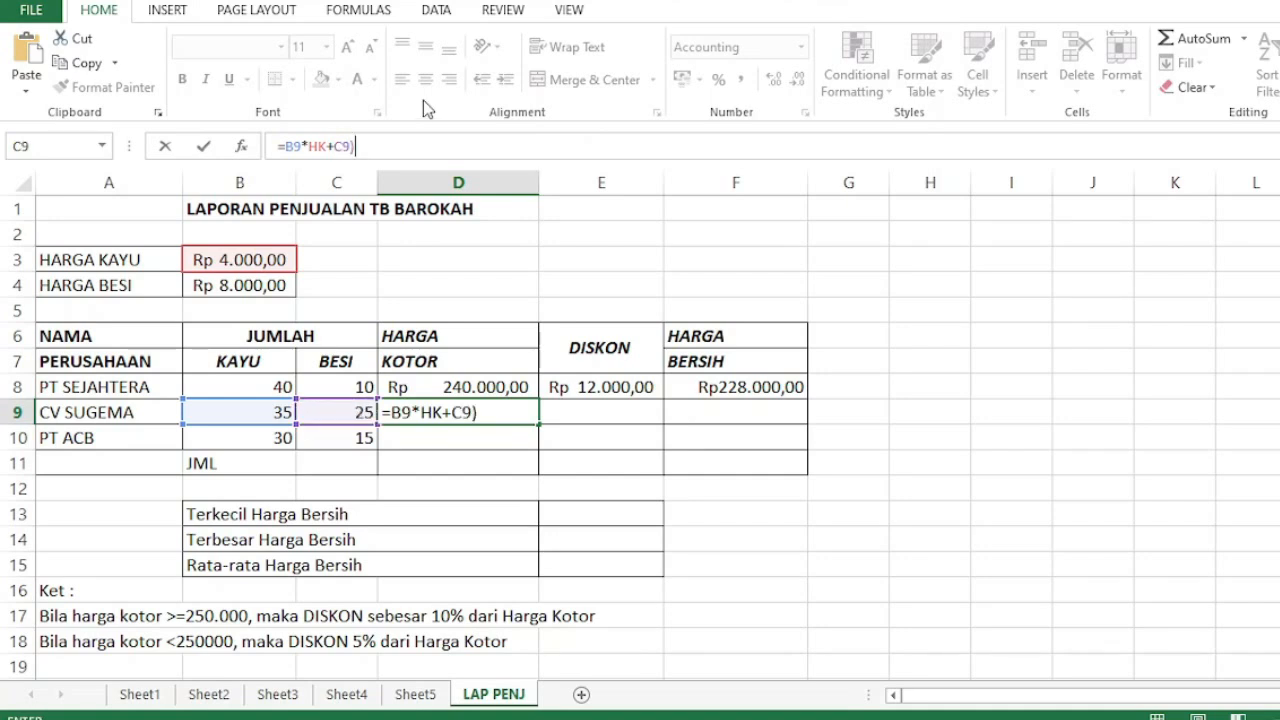
key(BackSpace)
text(*)
click(268, 290)
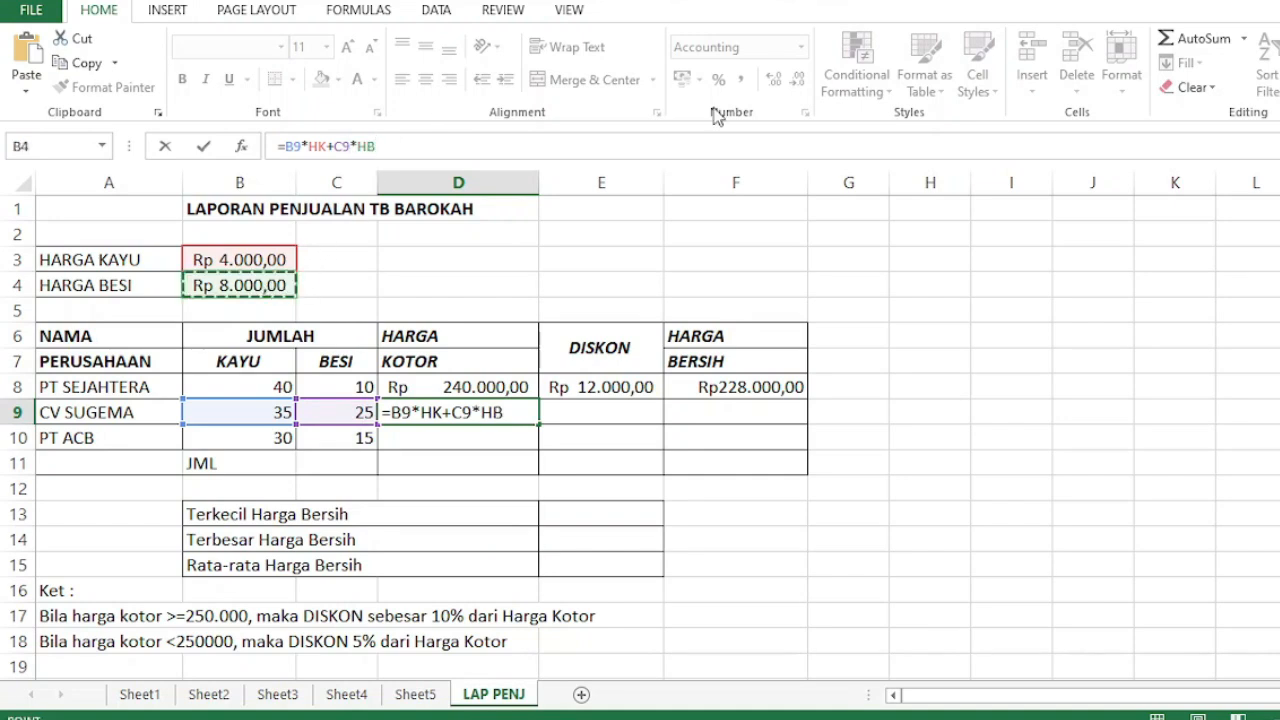
key(Return)
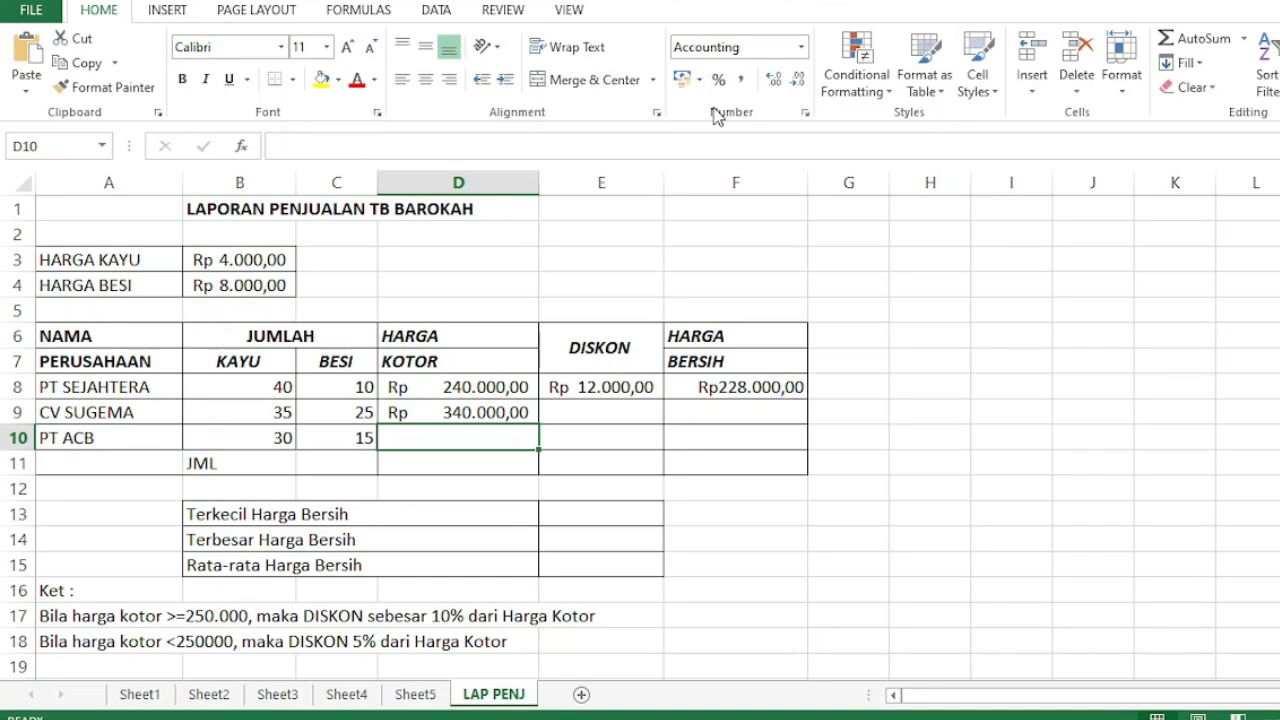
- Calculate the HARGA KOTOR for PT ACB in D10 with the formula =B10*HK+C10*HB
text(=)
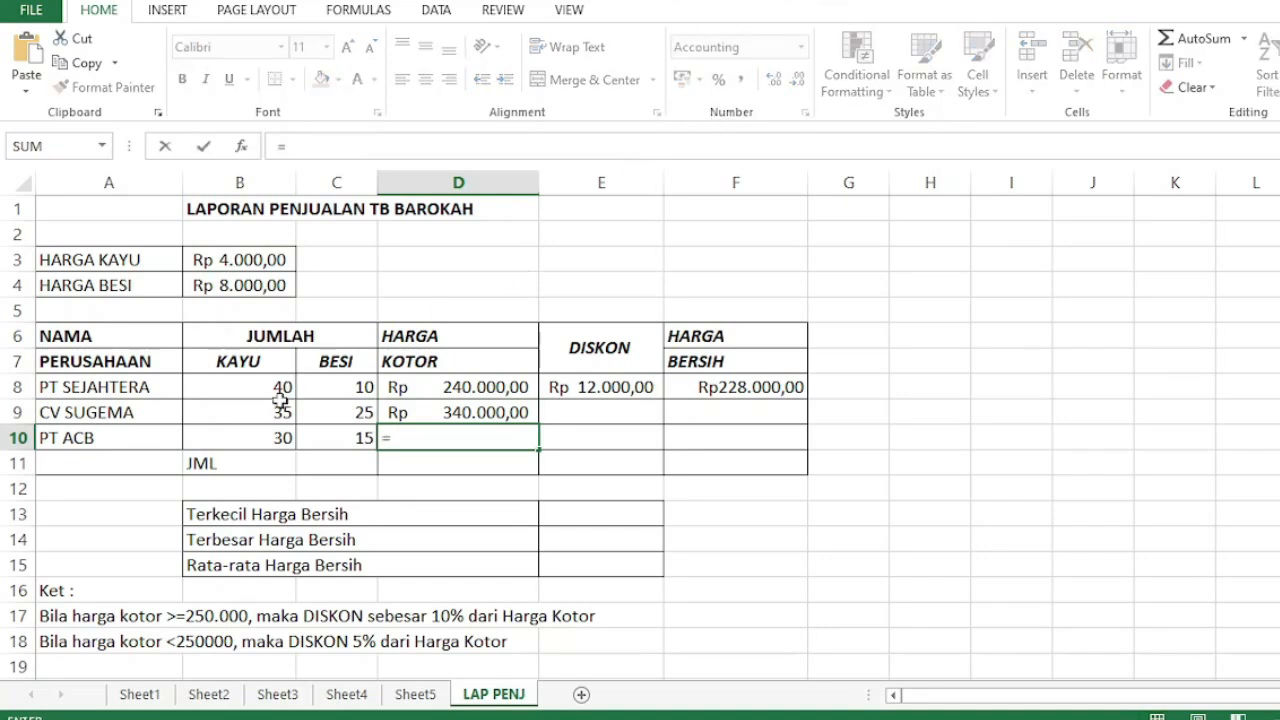
click(251, 441)
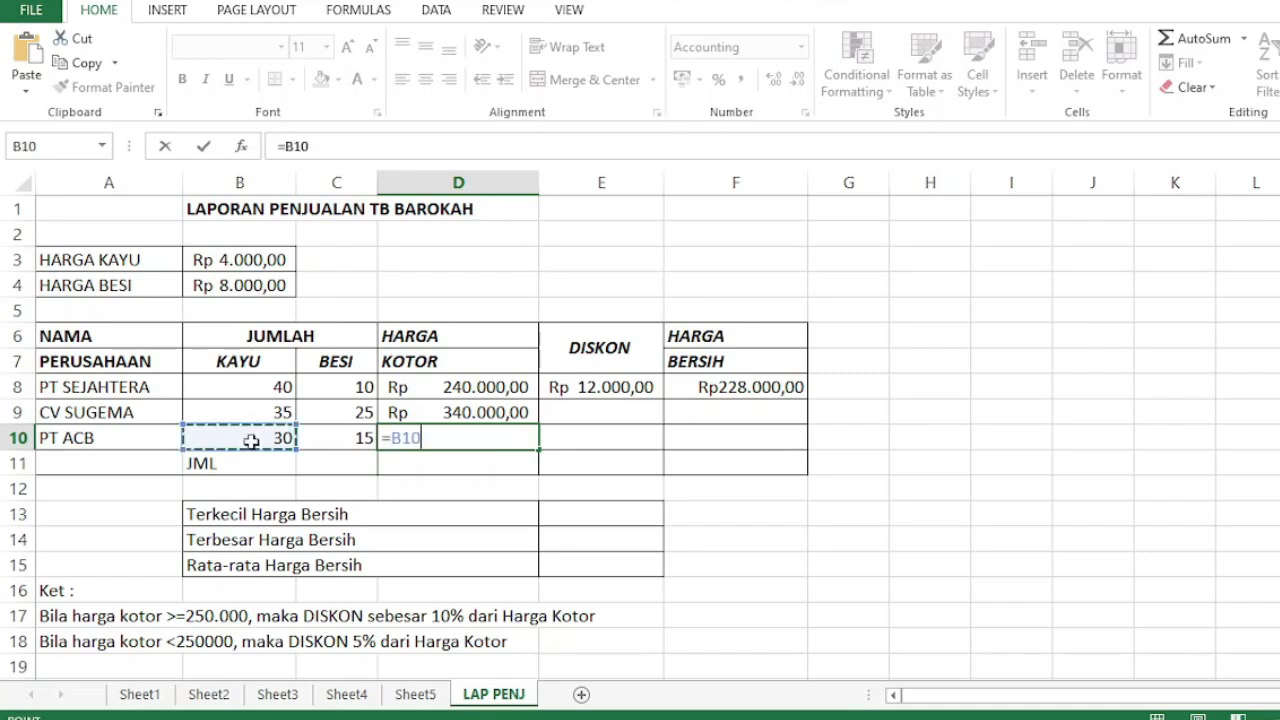
click(330, 145)
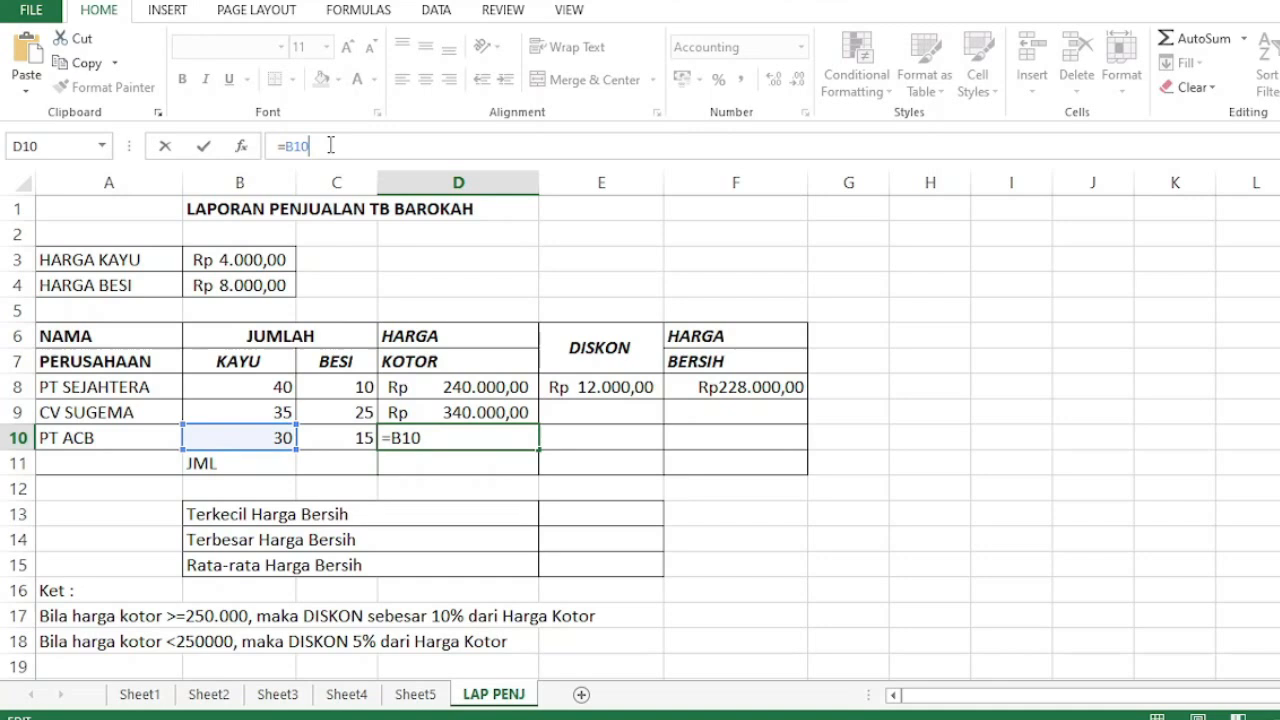
text(*)
click(266, 259)
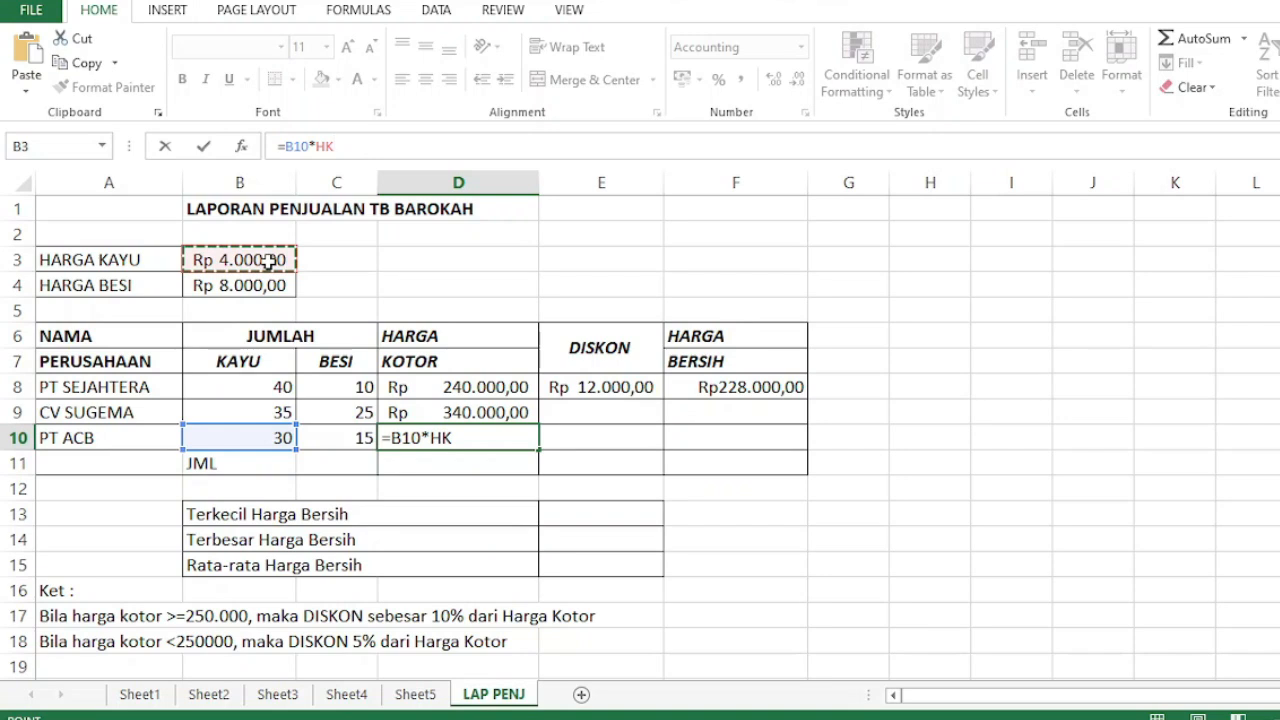
text(+)
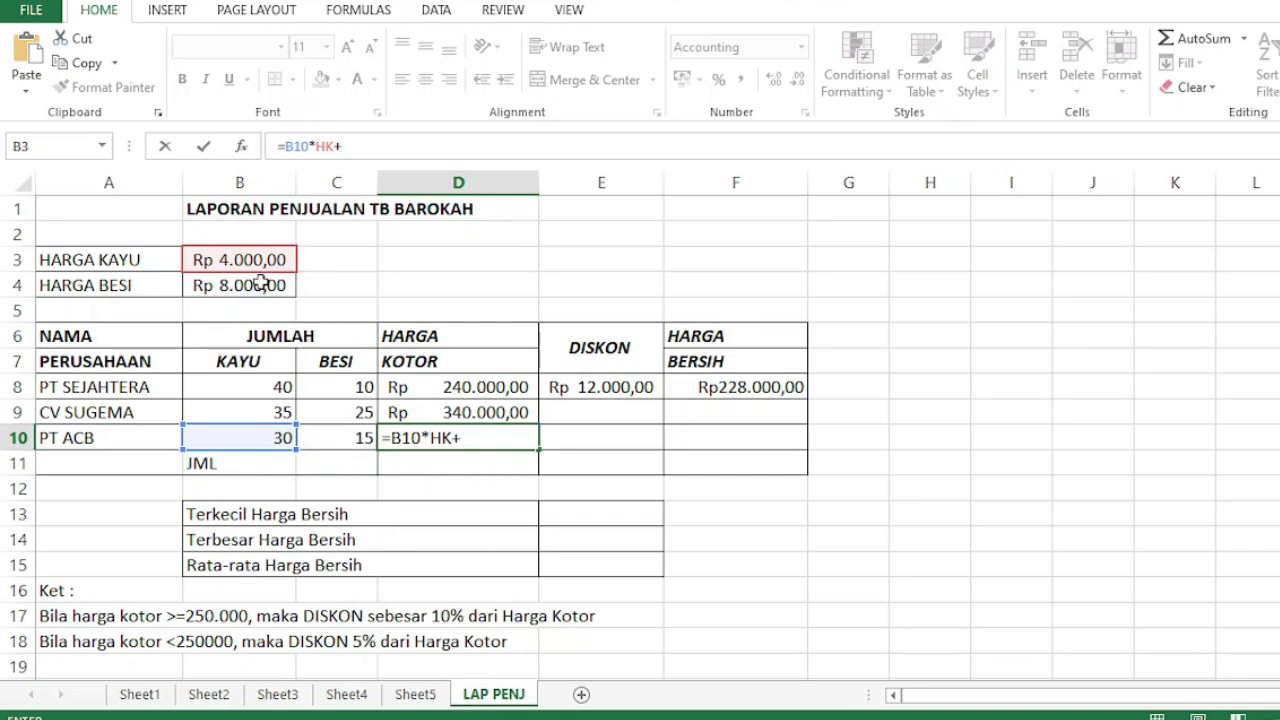
click(334, 437)
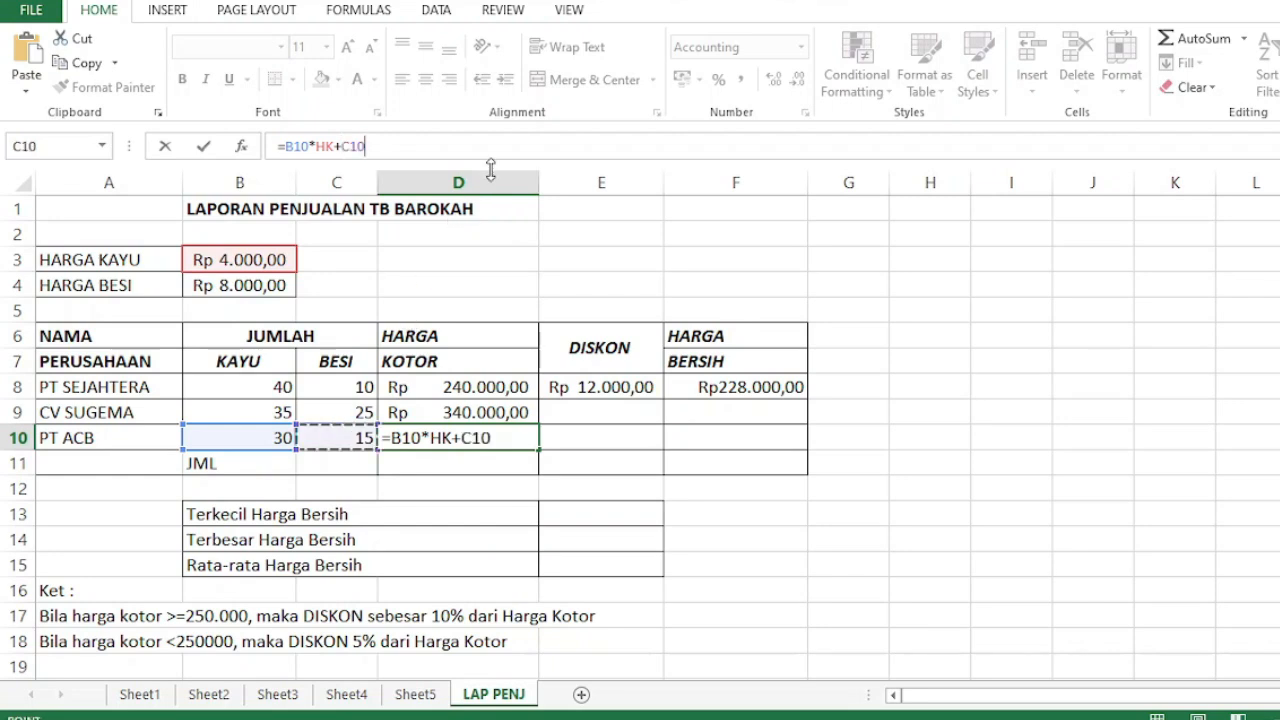
text(*)
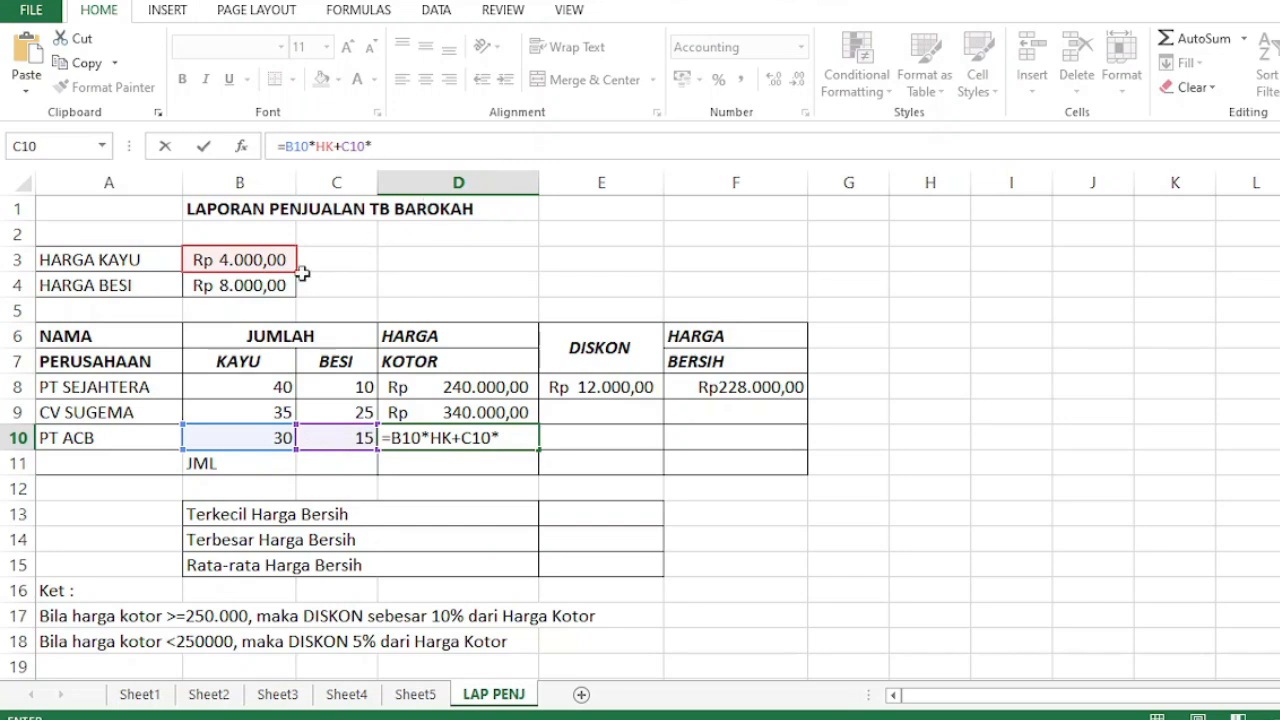
click(251, 288)
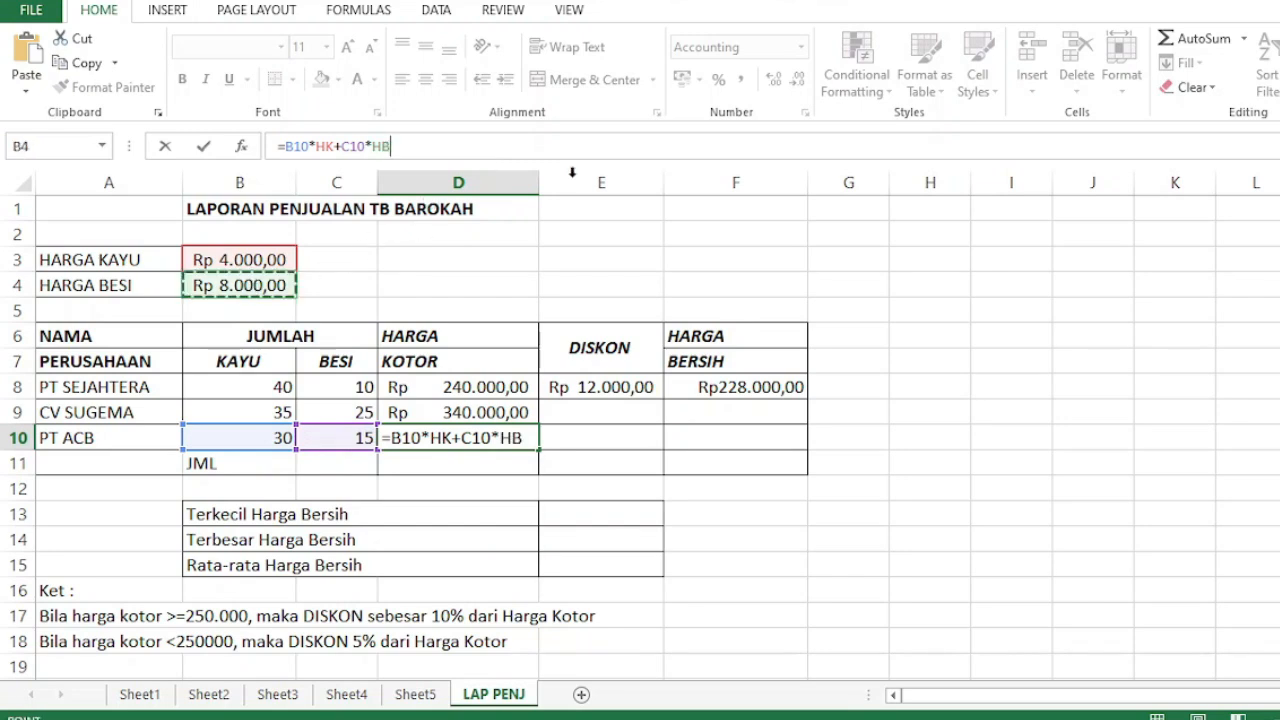
key(Return)
key(Up)
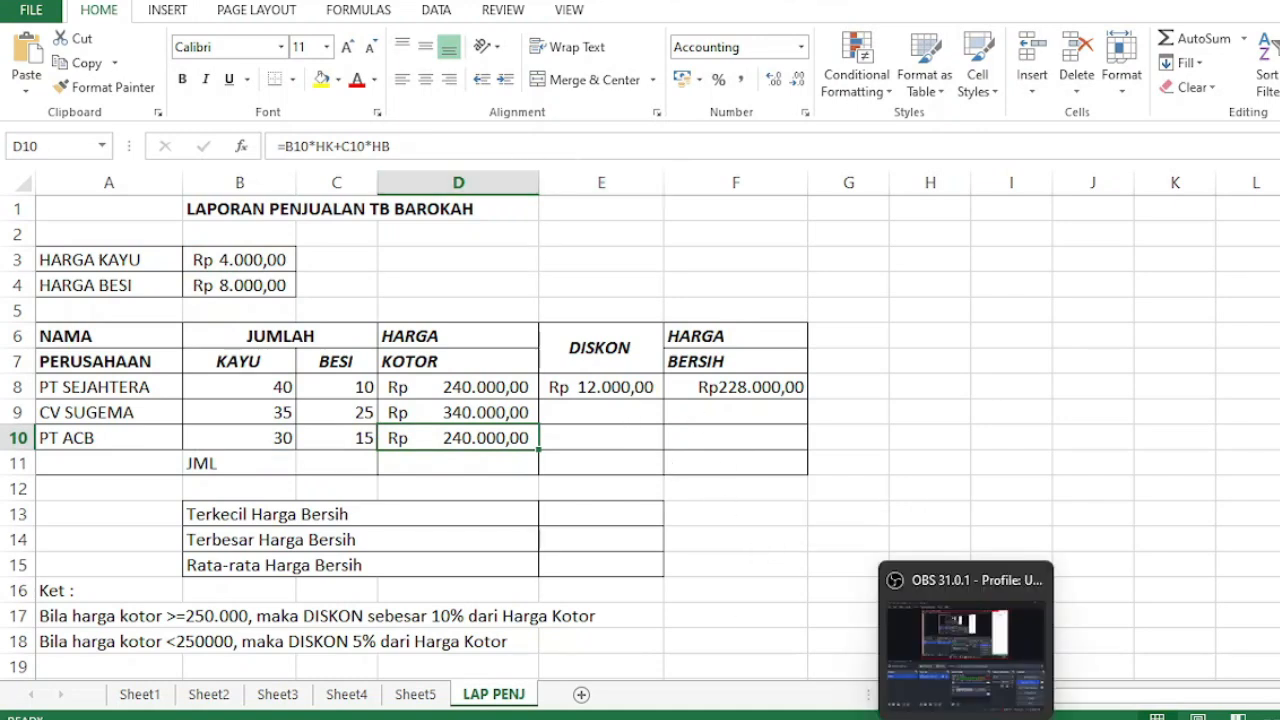
- Total the HARGA KOTOR column in the JML row, cell D11, with =SUM(D8:D10), and select CV SUGEMA's discount cell E9
click(572, 413)
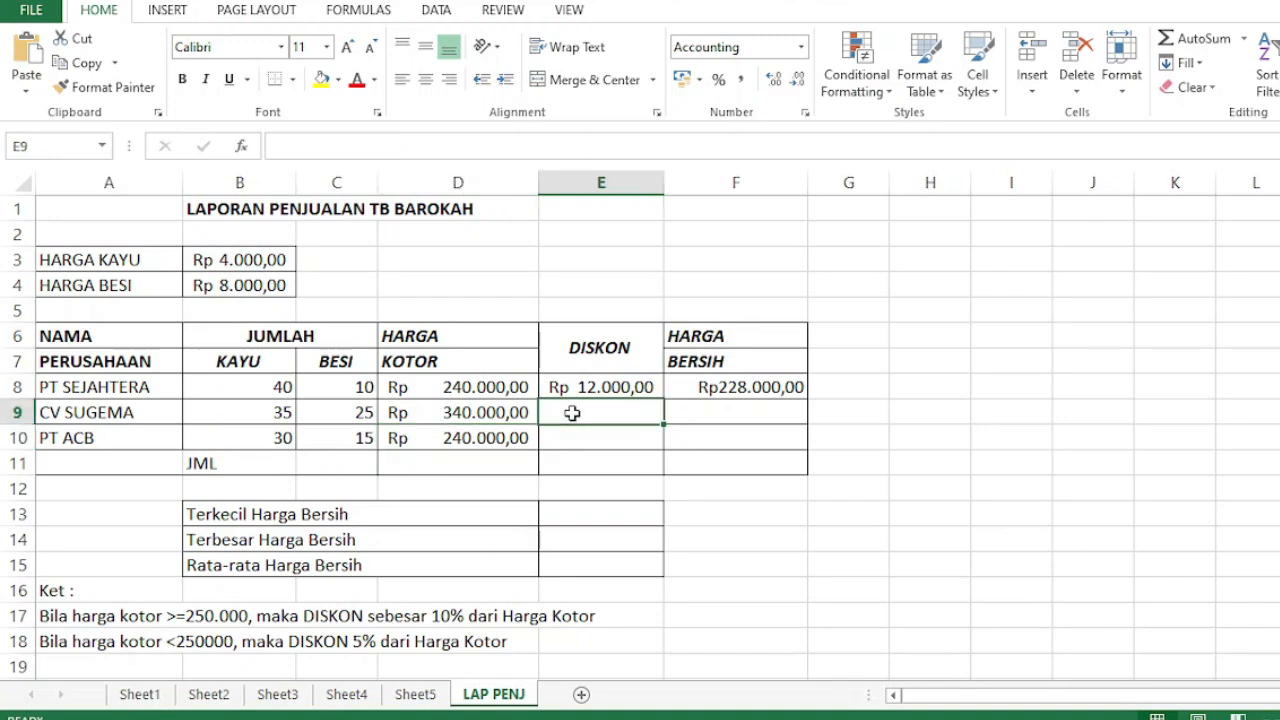
click(485, 465)
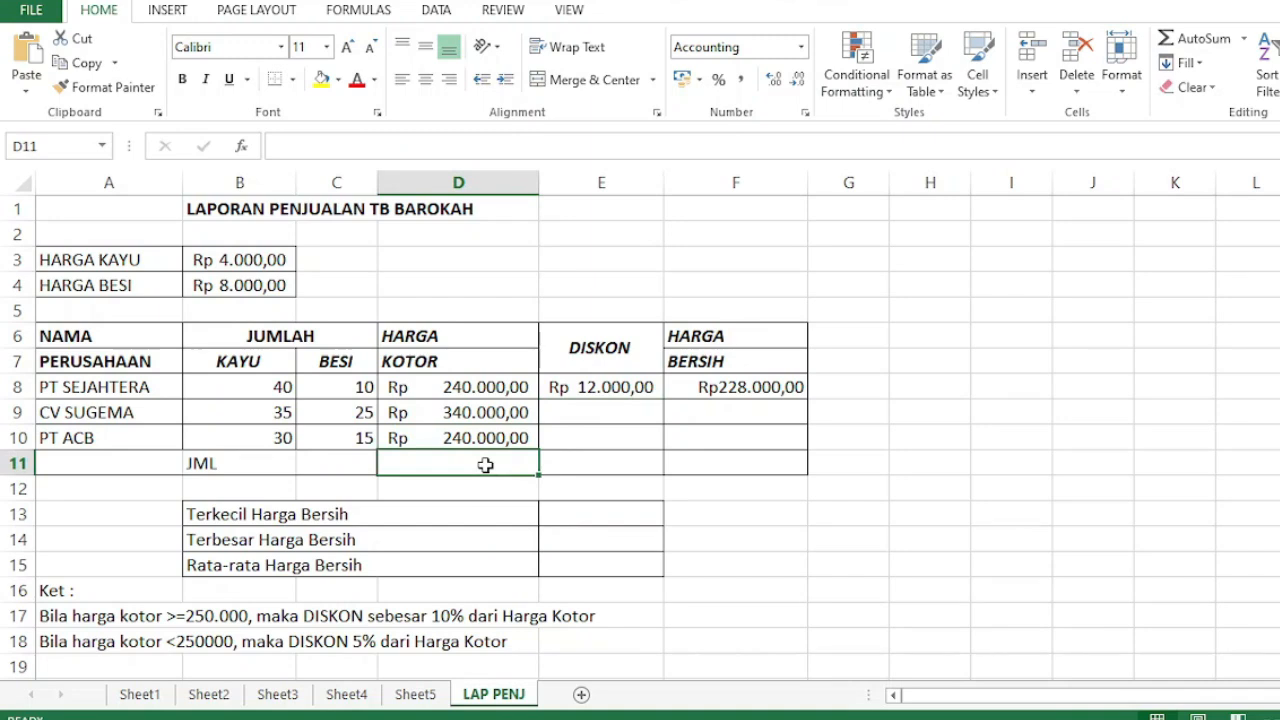
text(=)
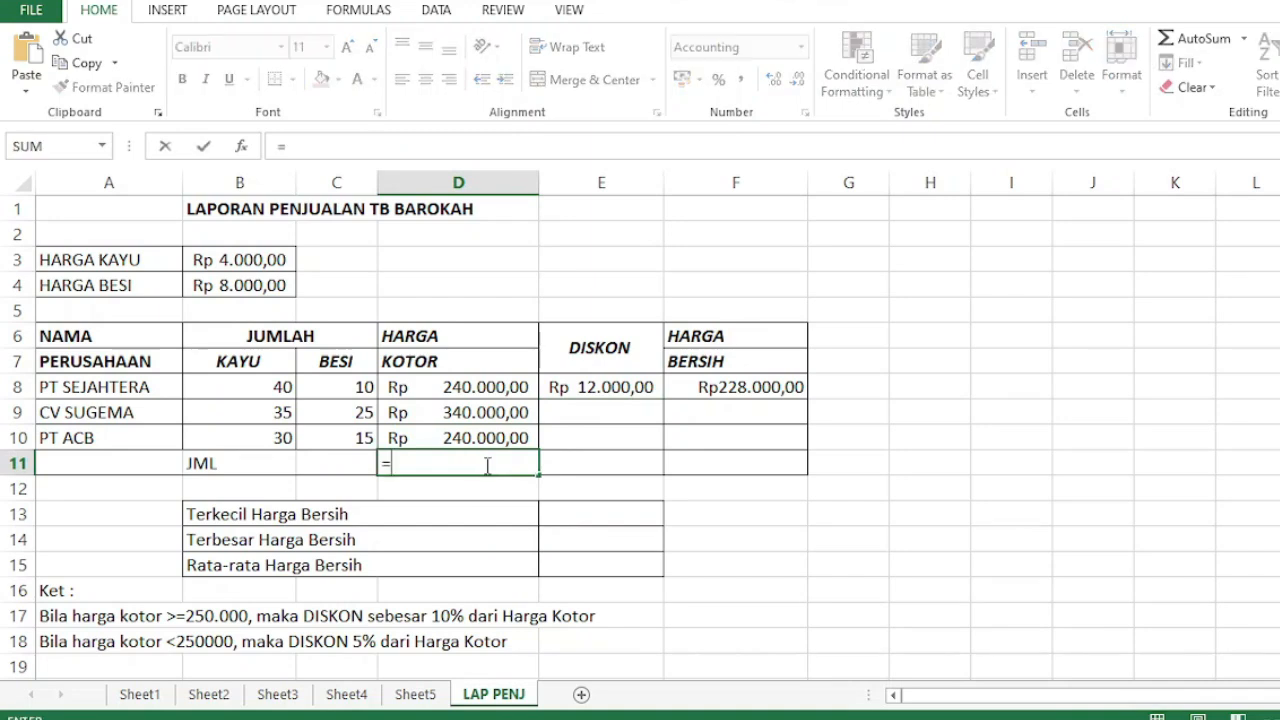
text(SUM)
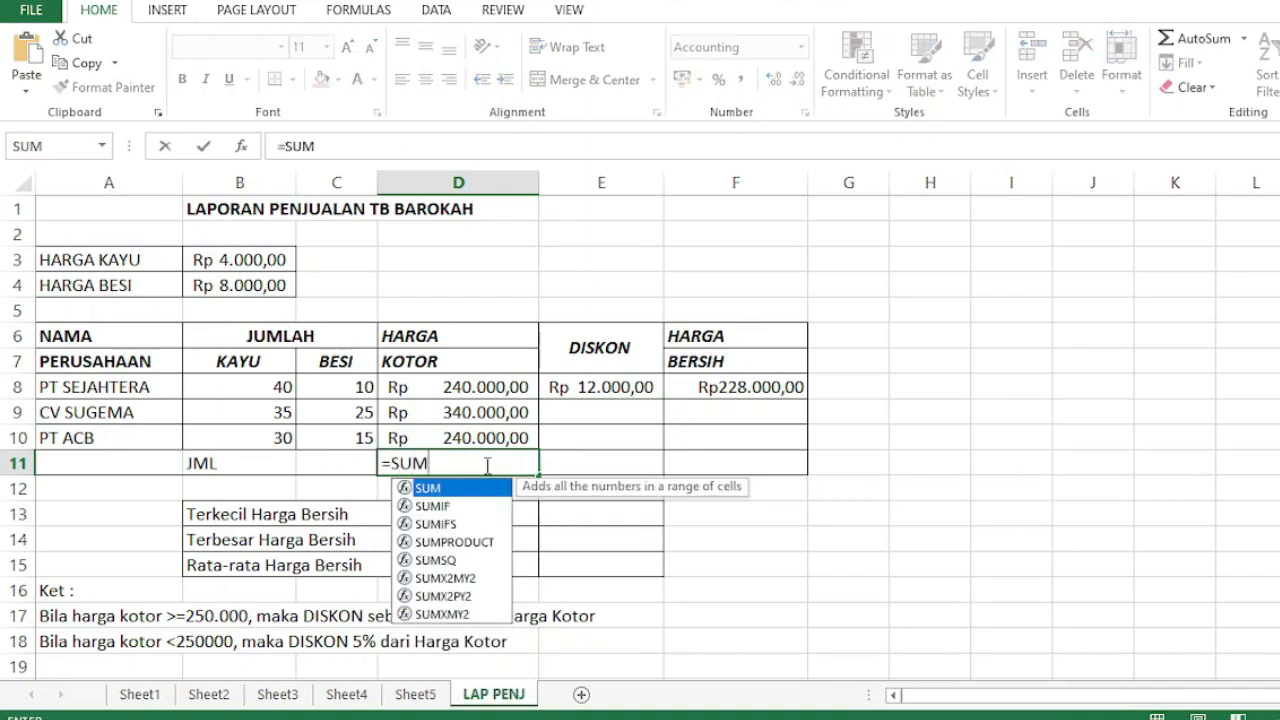
double_click(473, 488)
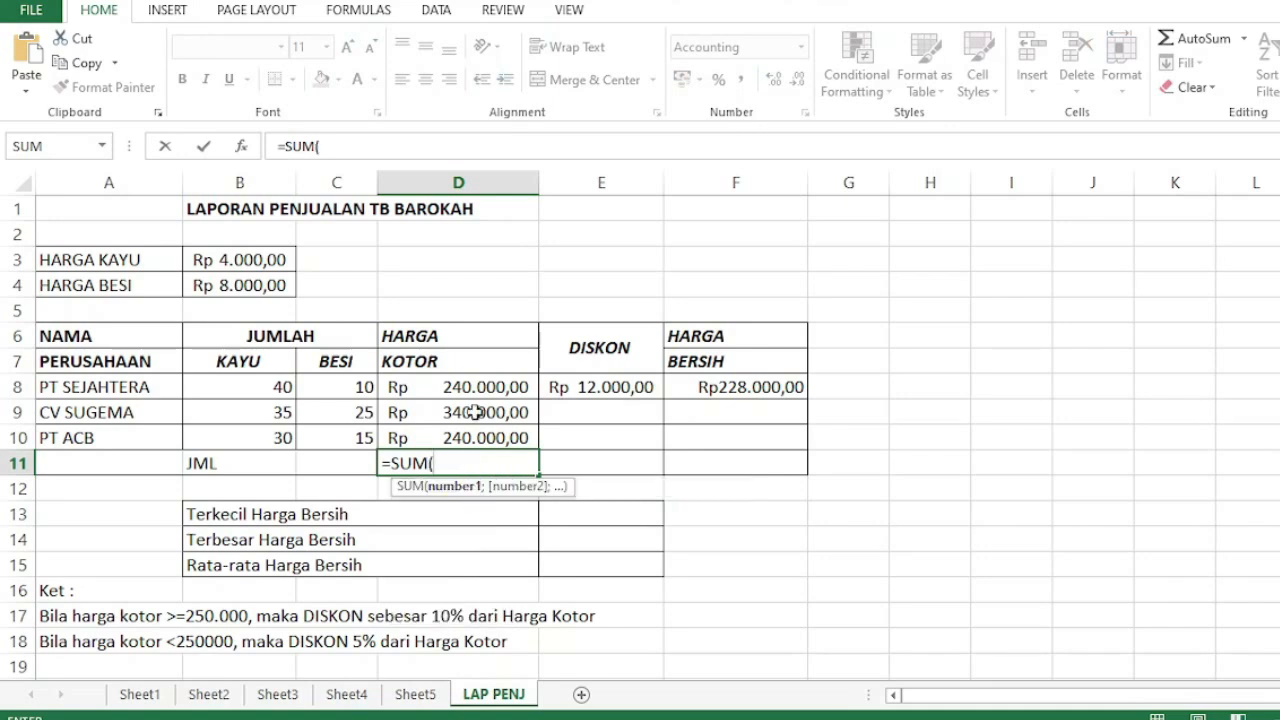
drag(466, 383, 473, 430)
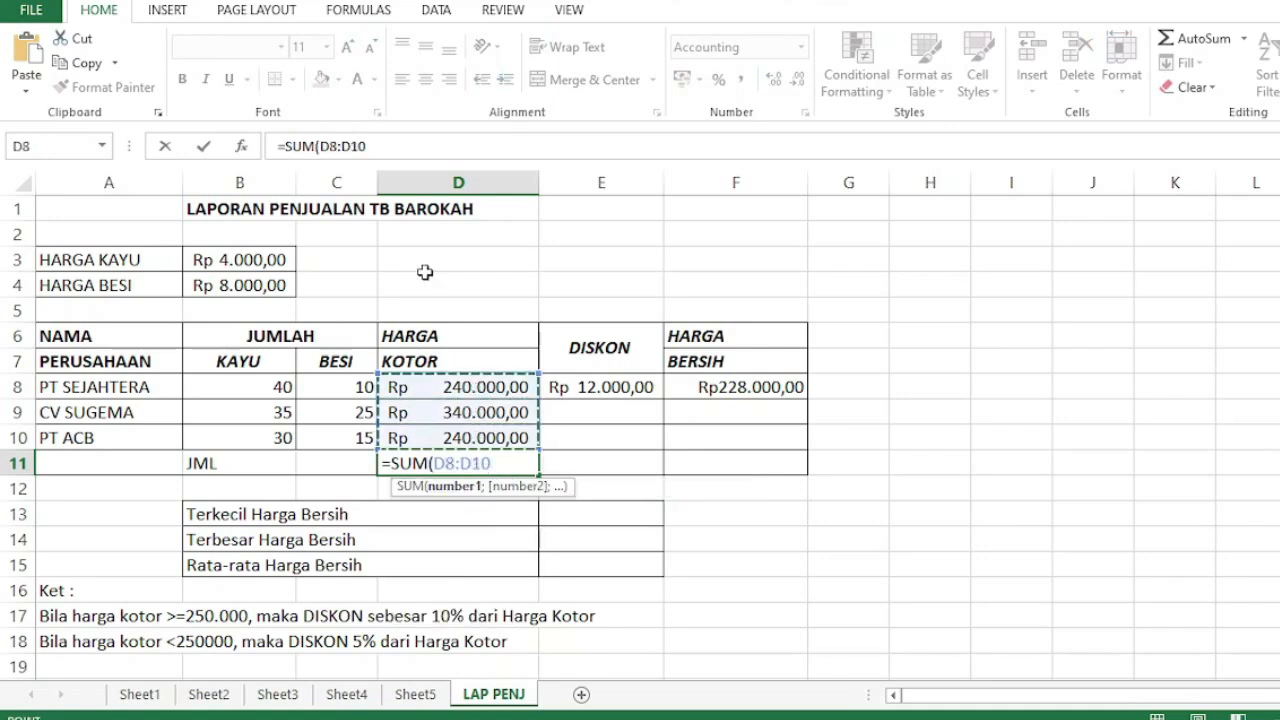
click(409, 146)
click(605, 388)
click(629, 414)
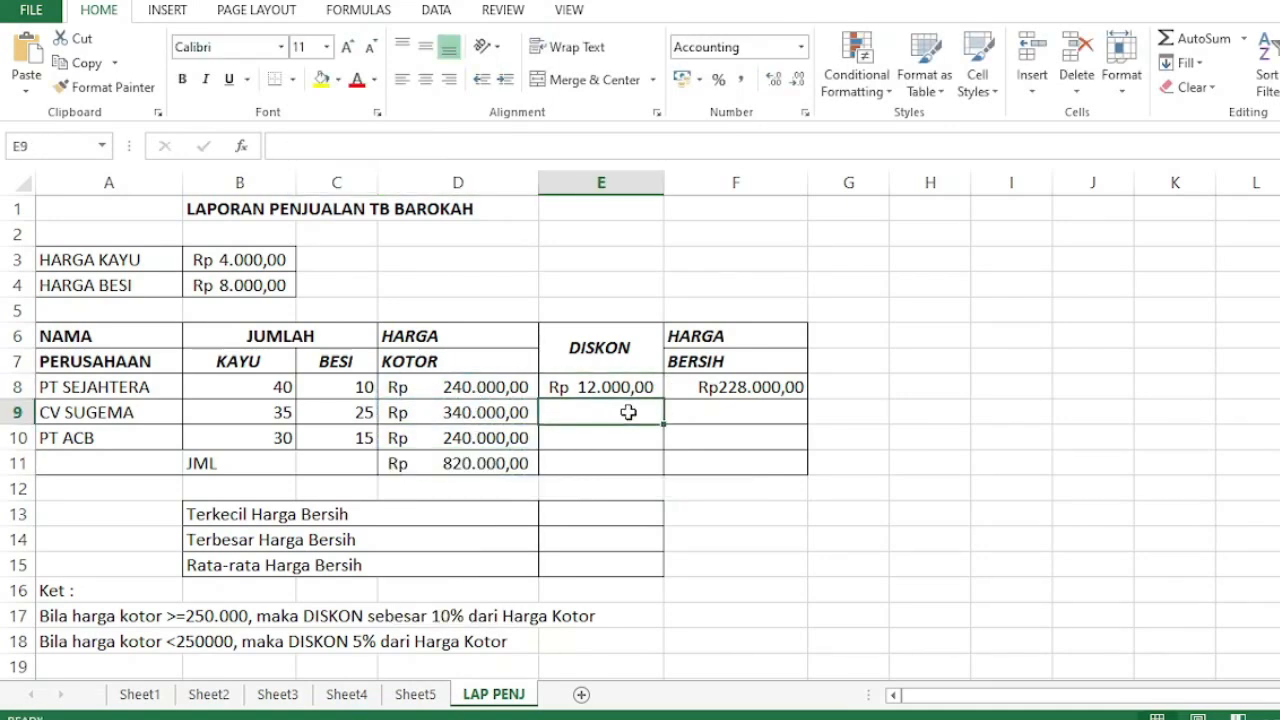
text(=)
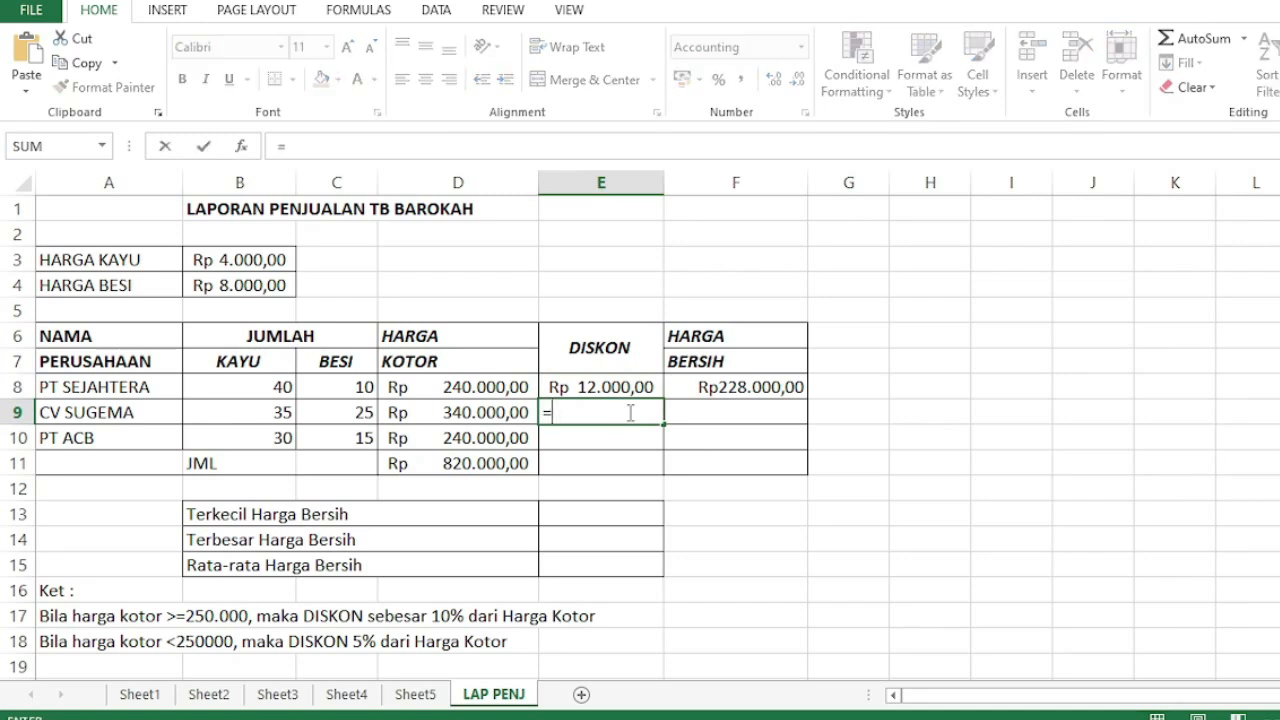
click(482, 412)
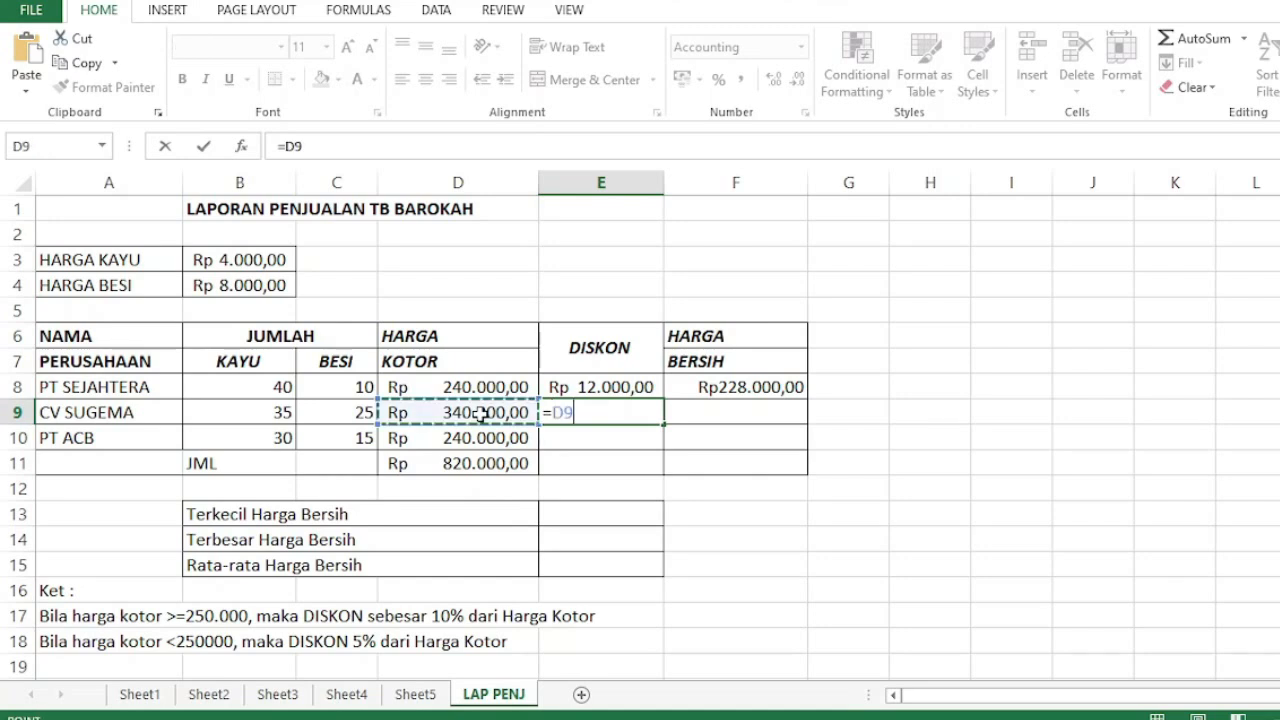
click(448, 145)
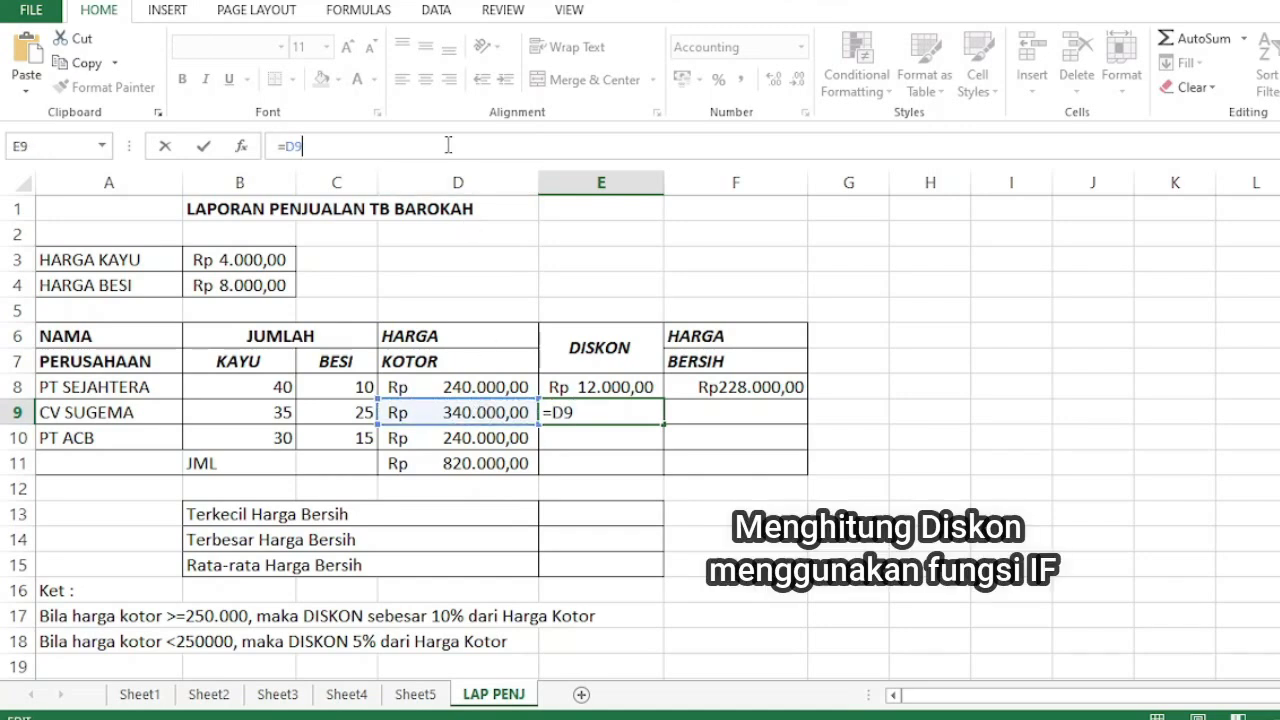
key(BackSpace)
key(BackSpace)
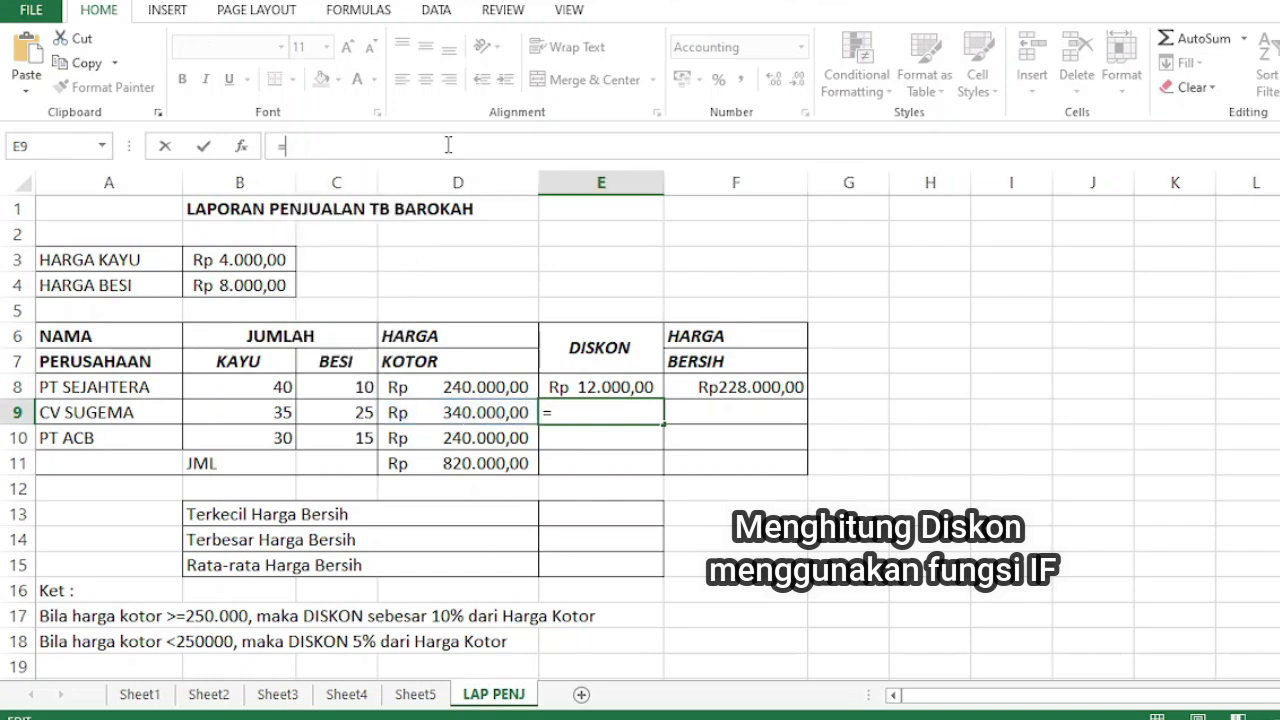
key(BackSpace)
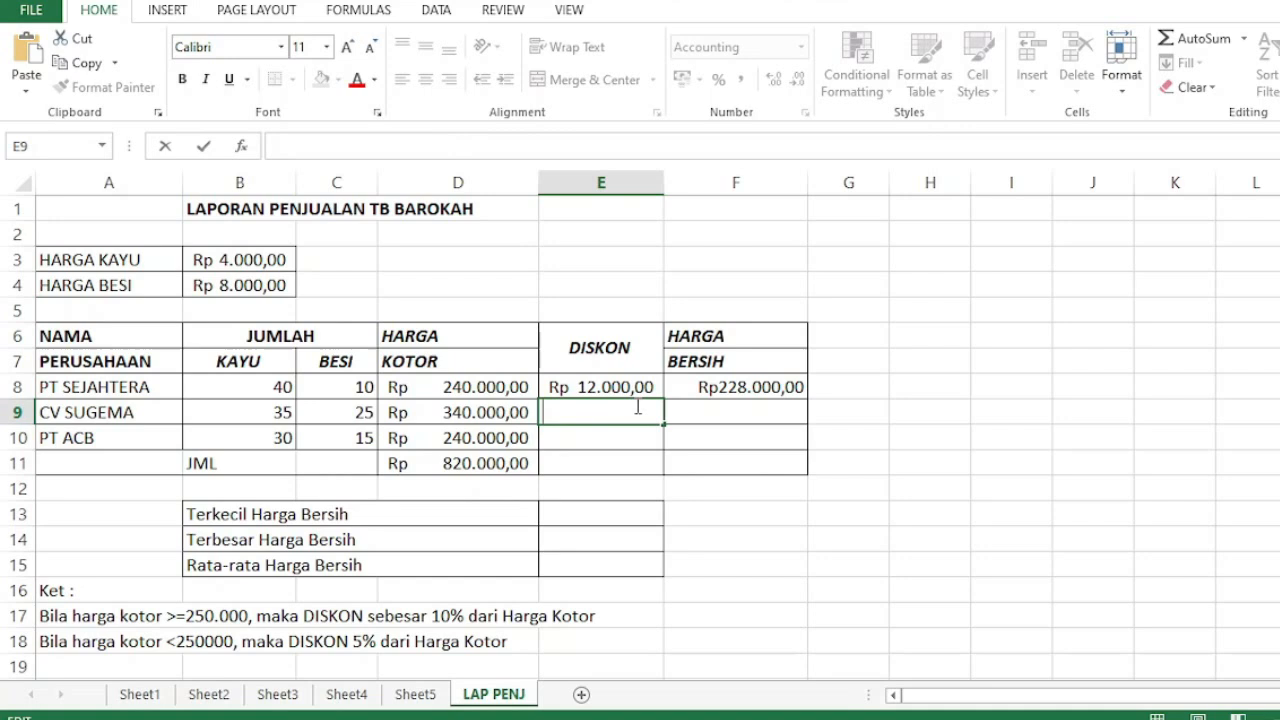
- Calculate CV SUGEMA's discount in E9 with the formula =IF(D9>=250000;D9*10%;0)
text(=IF)
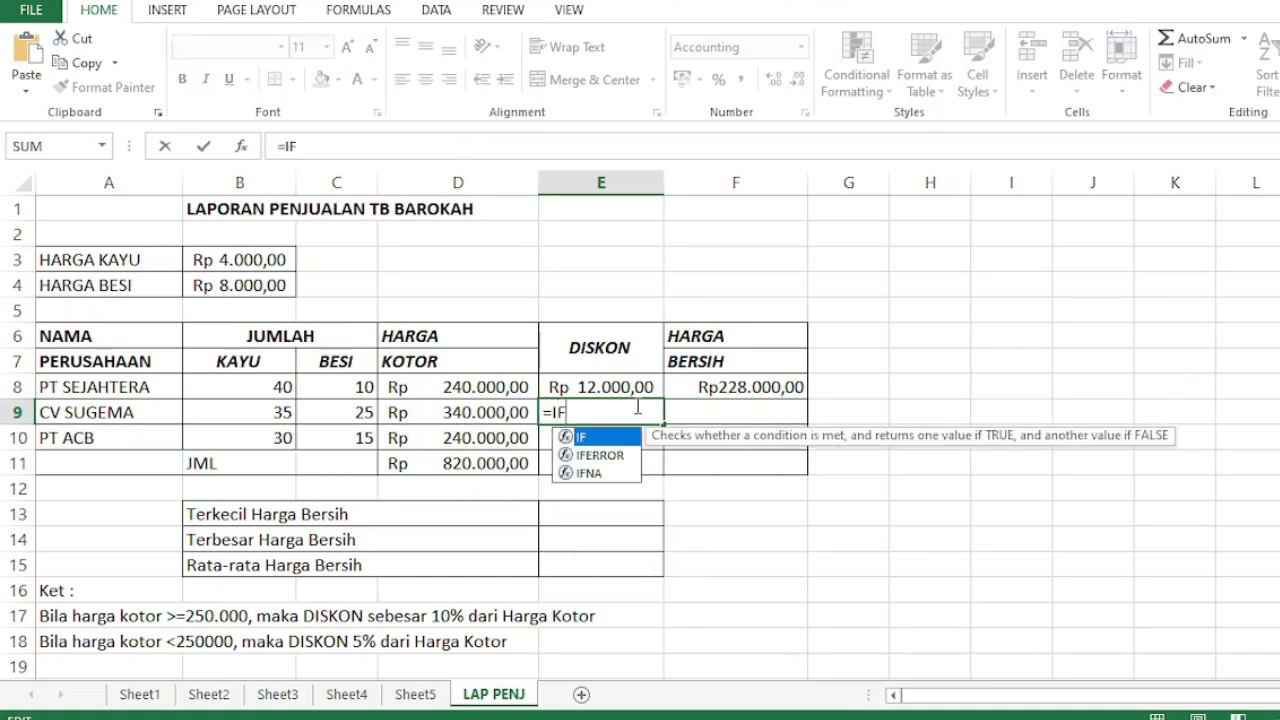
double_click(600, 440)
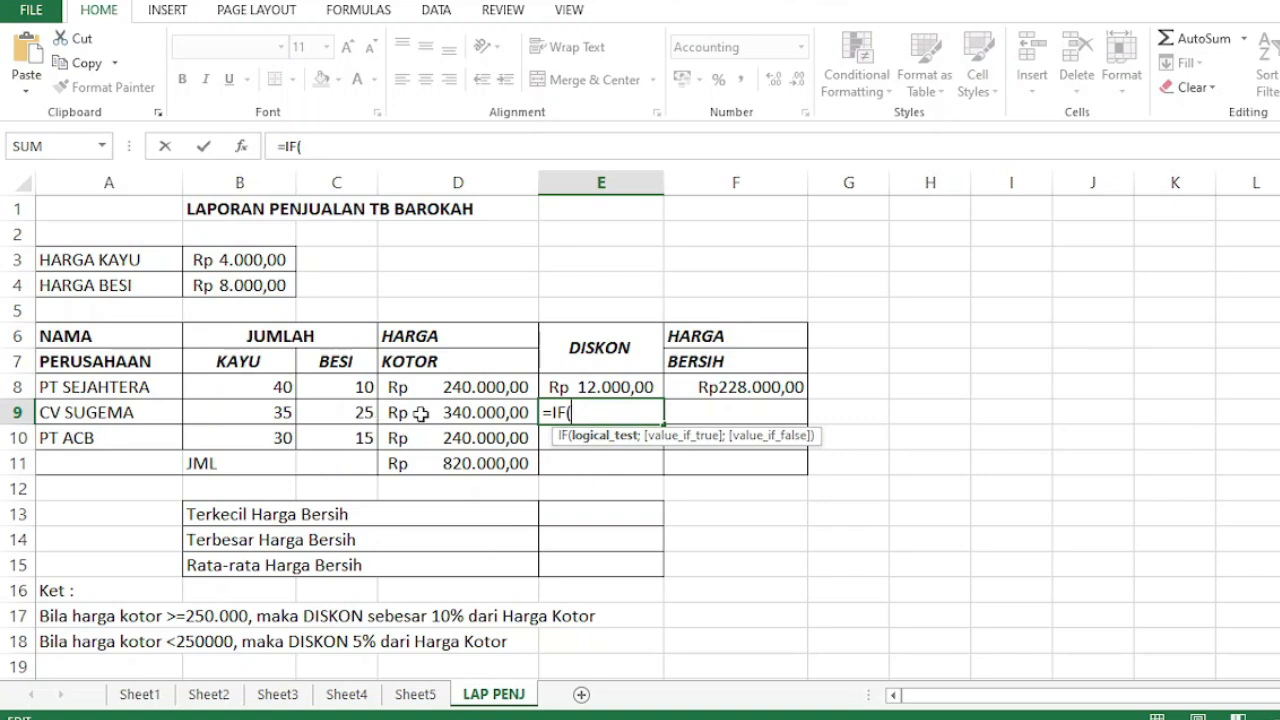
click(420, 413)
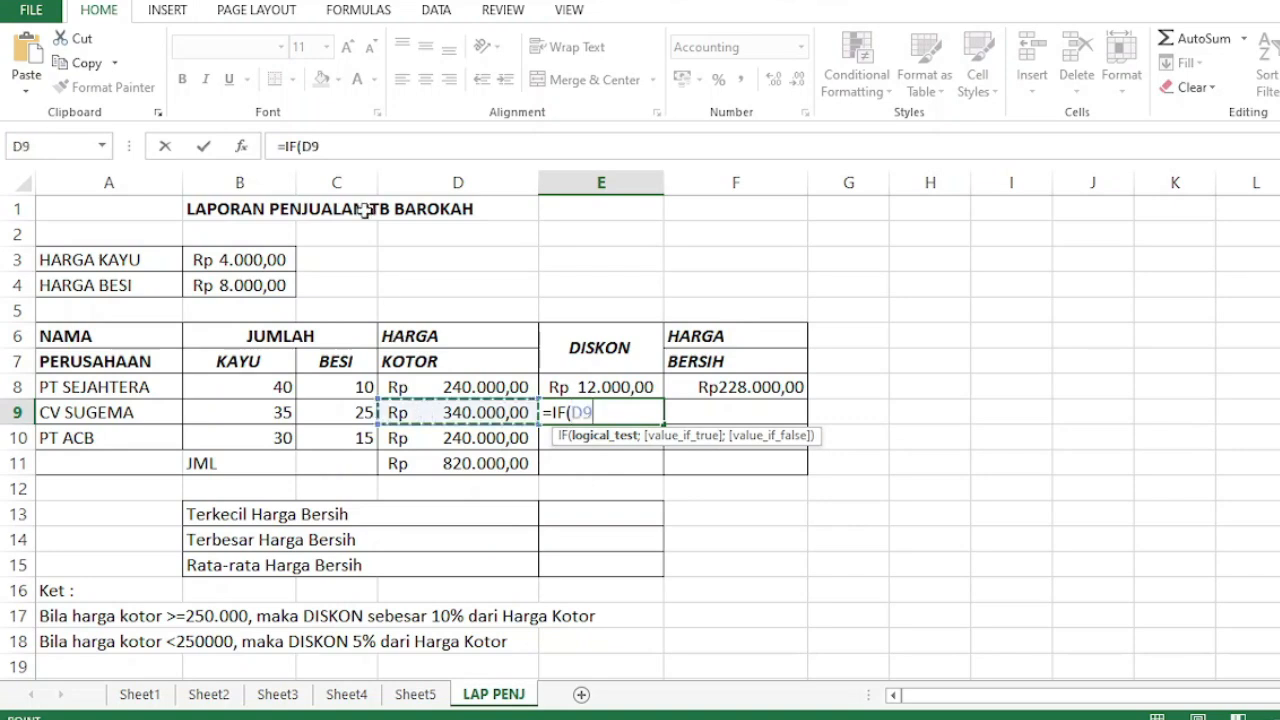
click(366, 147)
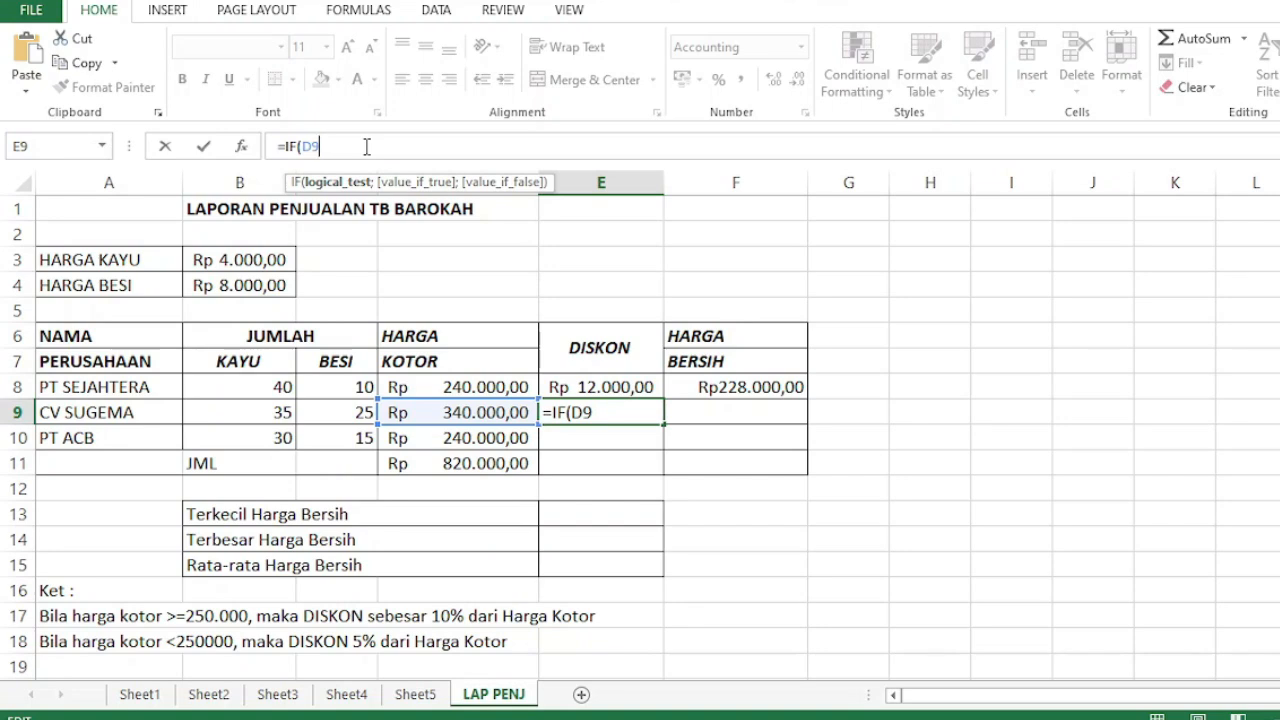
text(<)
key(BackSpace)
text(>=250000)
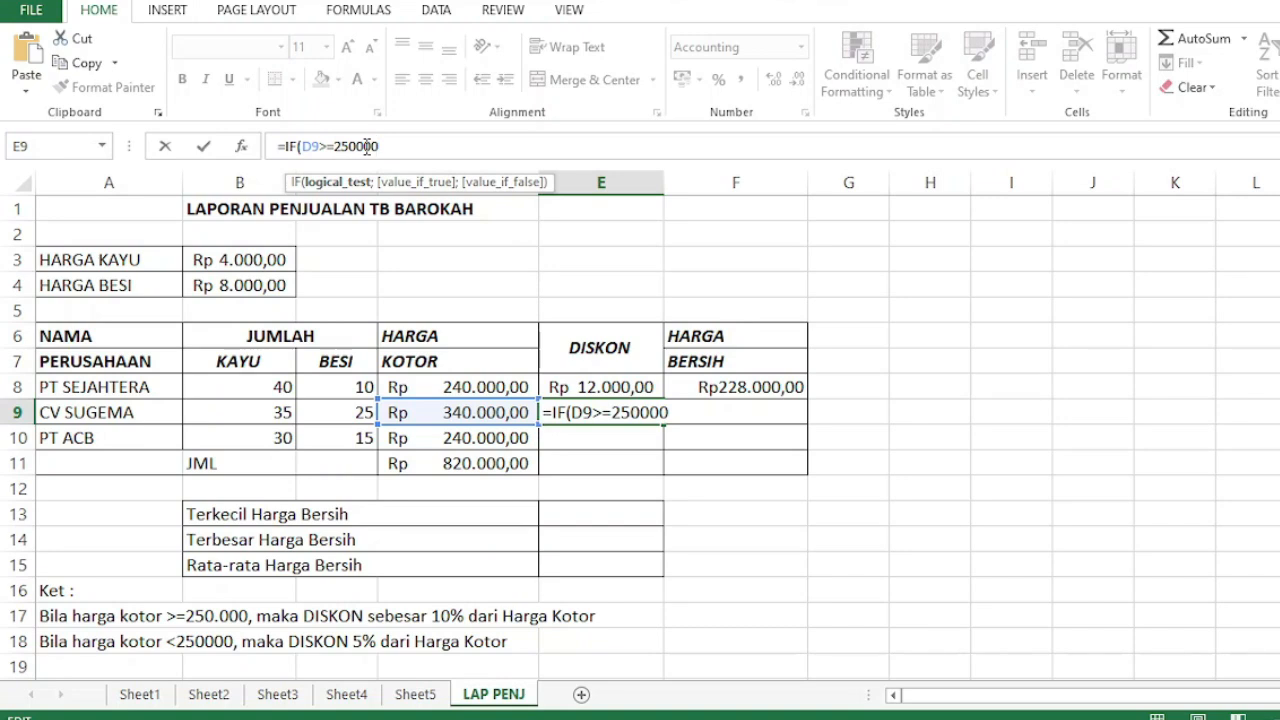
text(;)
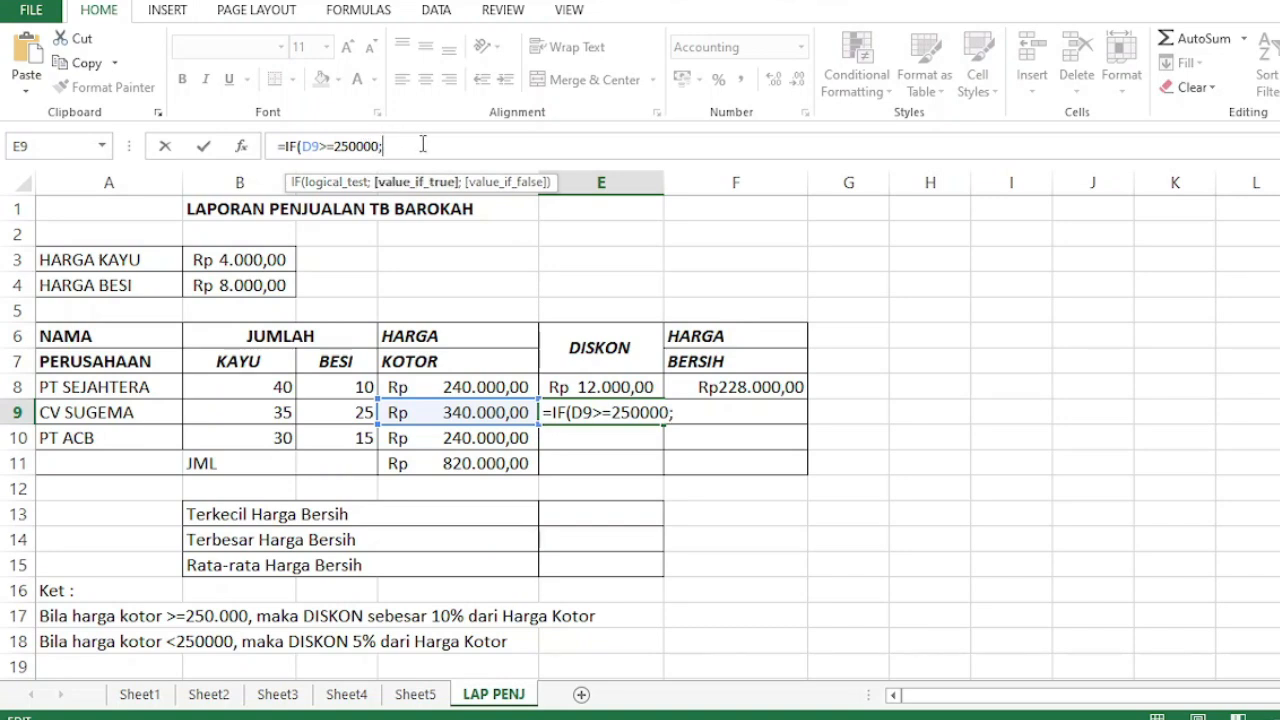
text(D9)
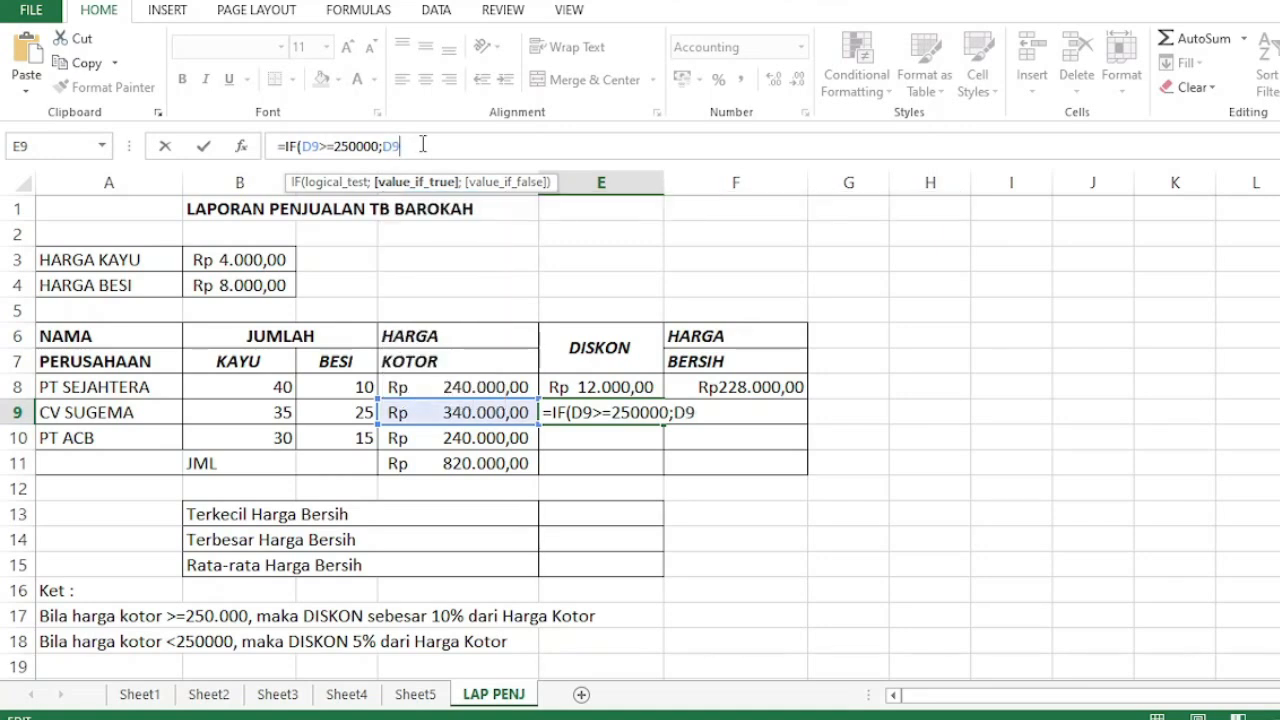
text(*10%;0)
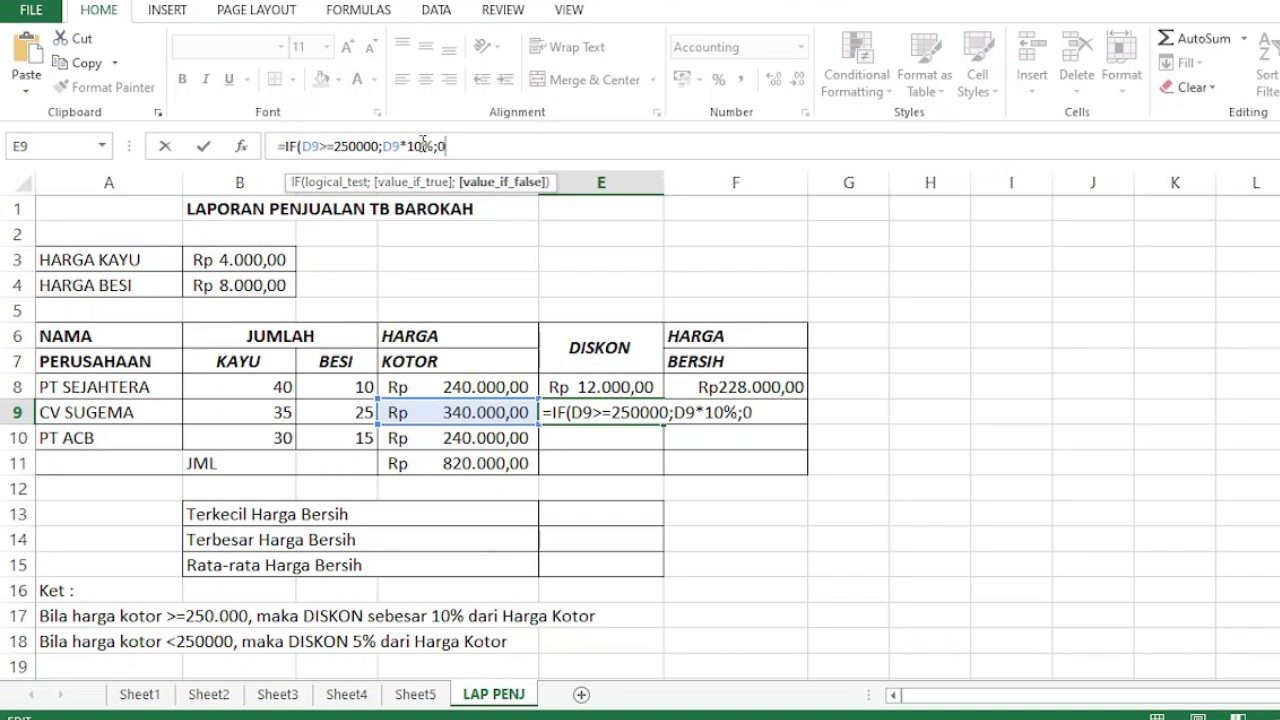
text())
key(Return)
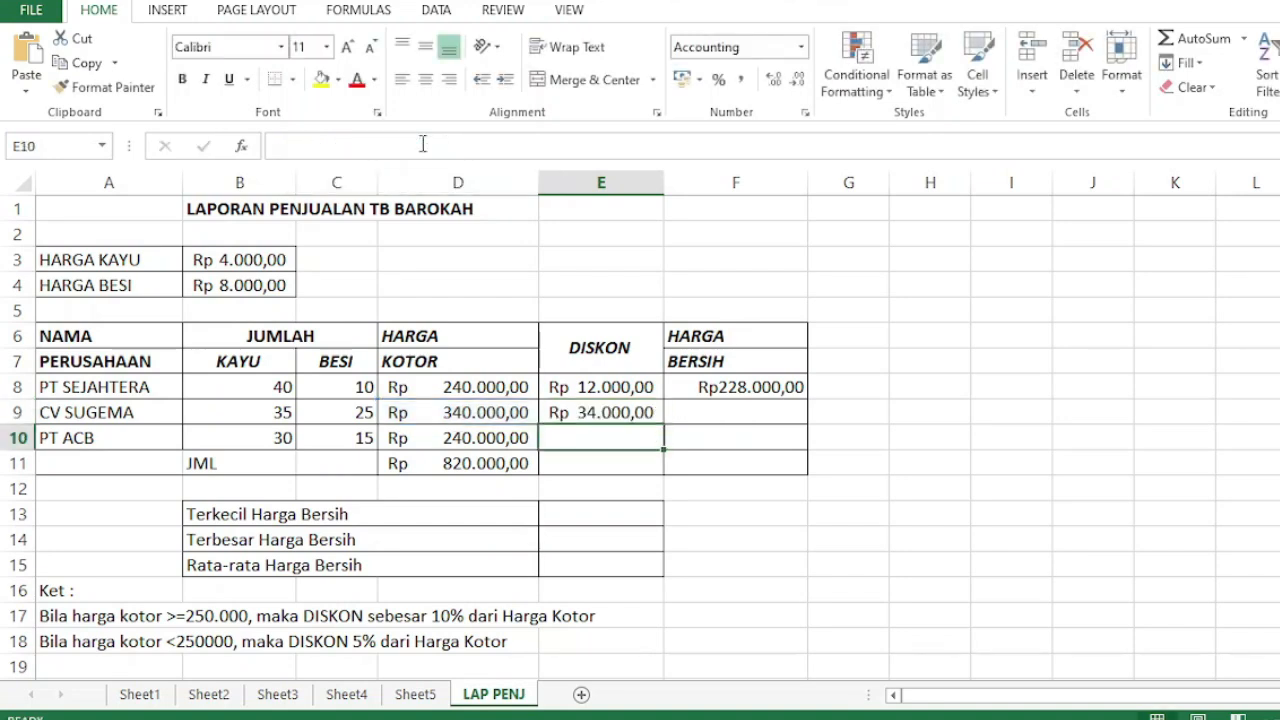
key(Up)
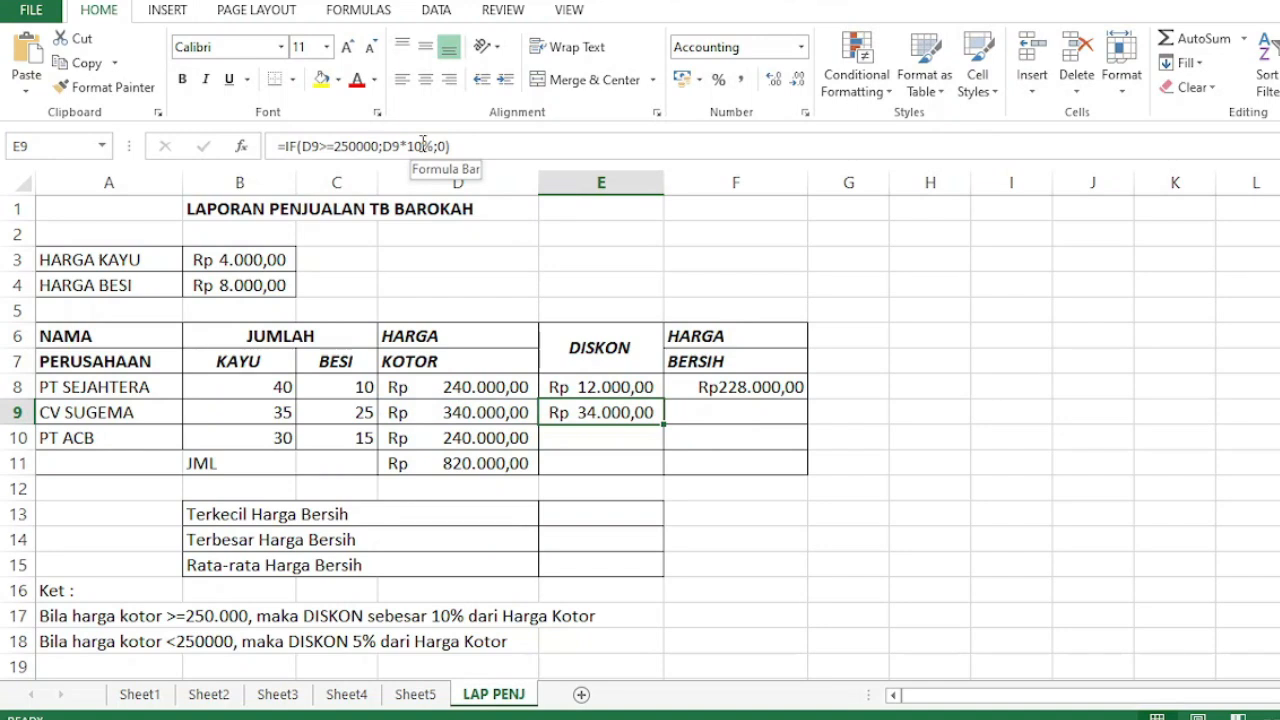
- Calculate PT ACB's discount in E10 with the formula =IF(D10<250000;D10*5%;0)
key(Down)
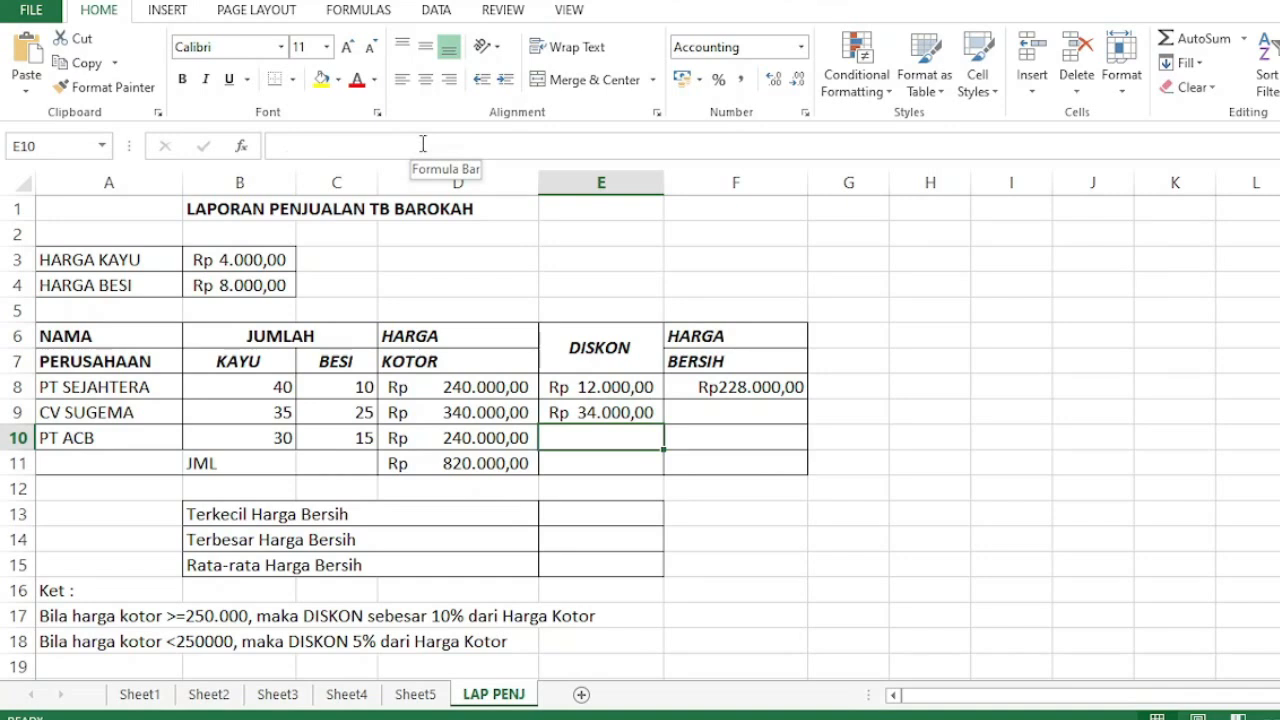
text(=)
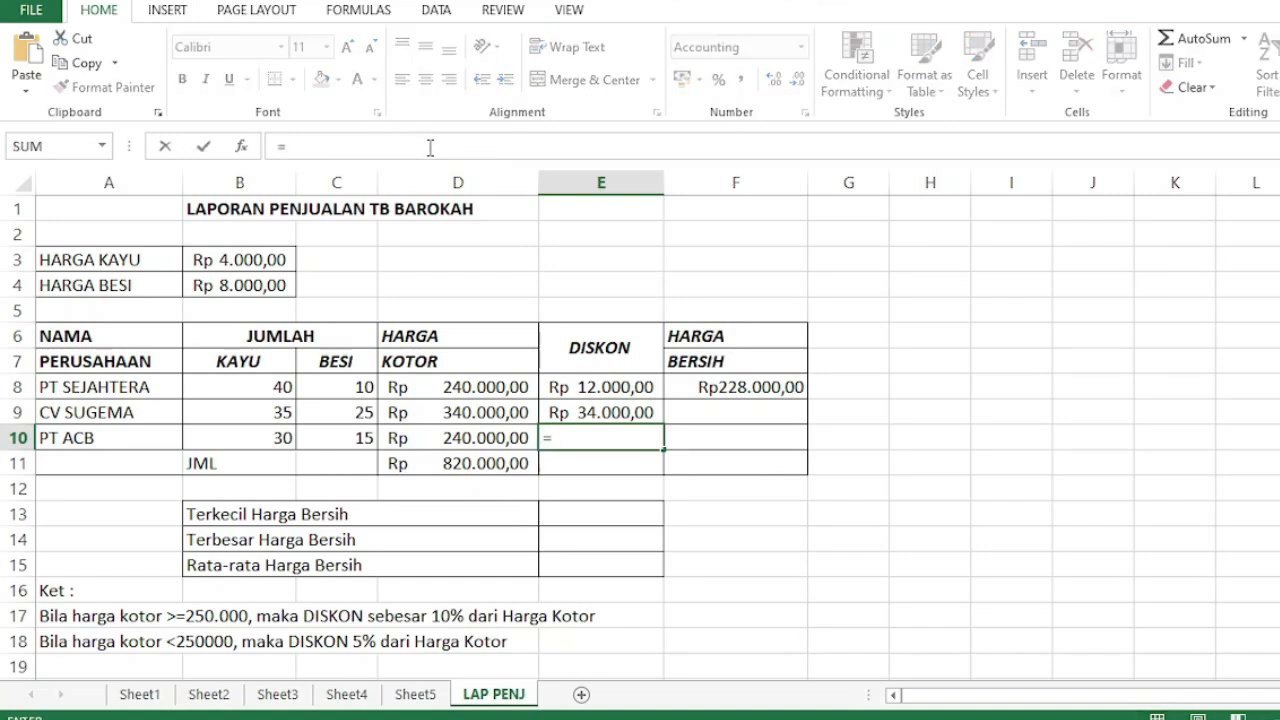
text(IF)
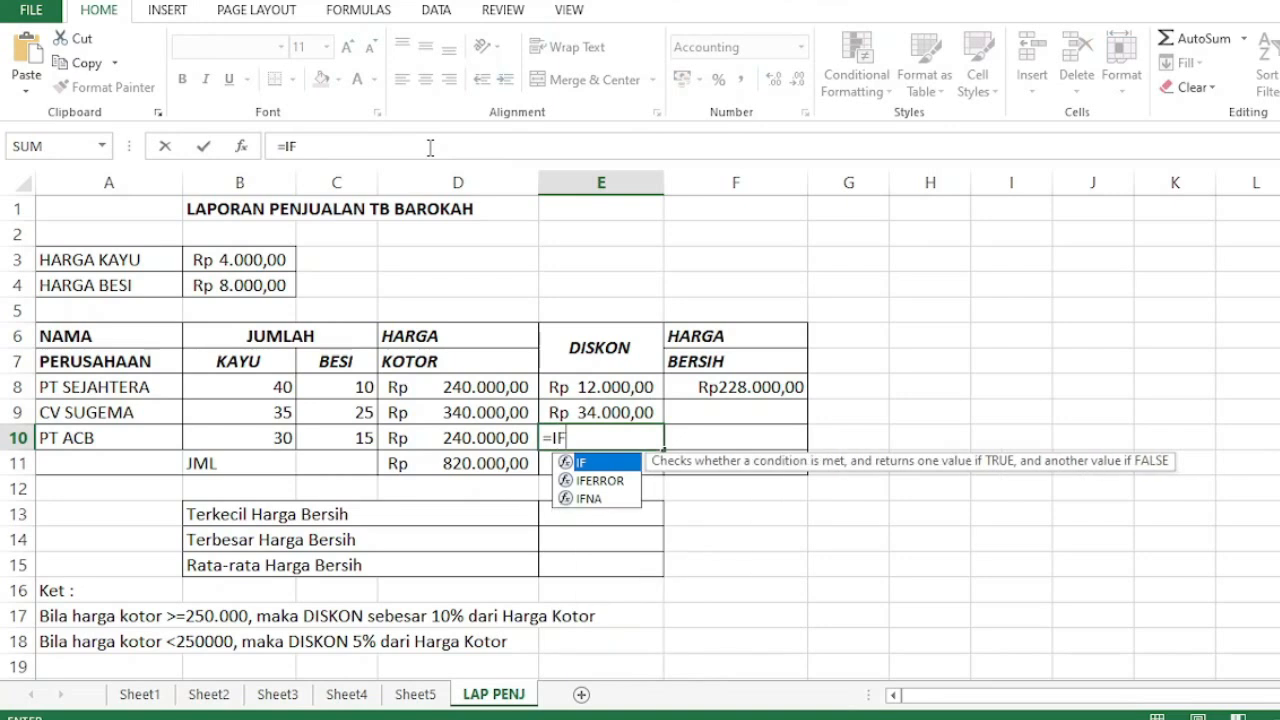
double_click(570, 461)
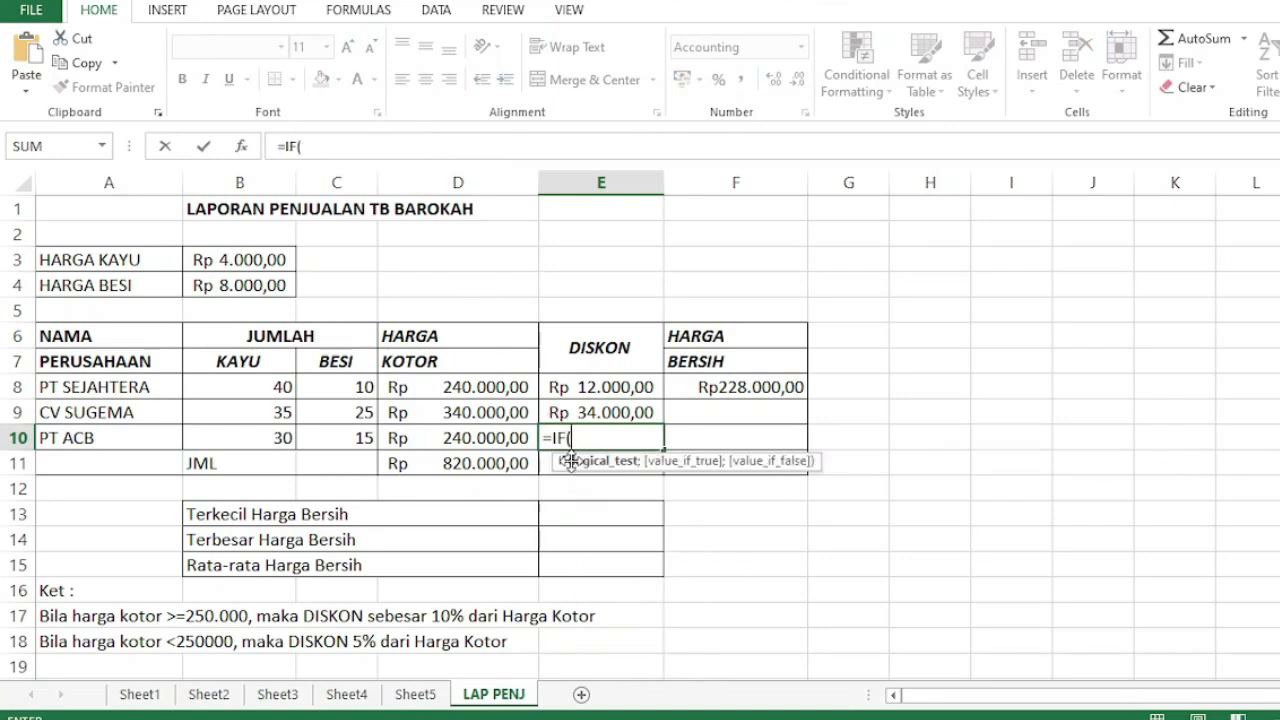
click(476, 438)
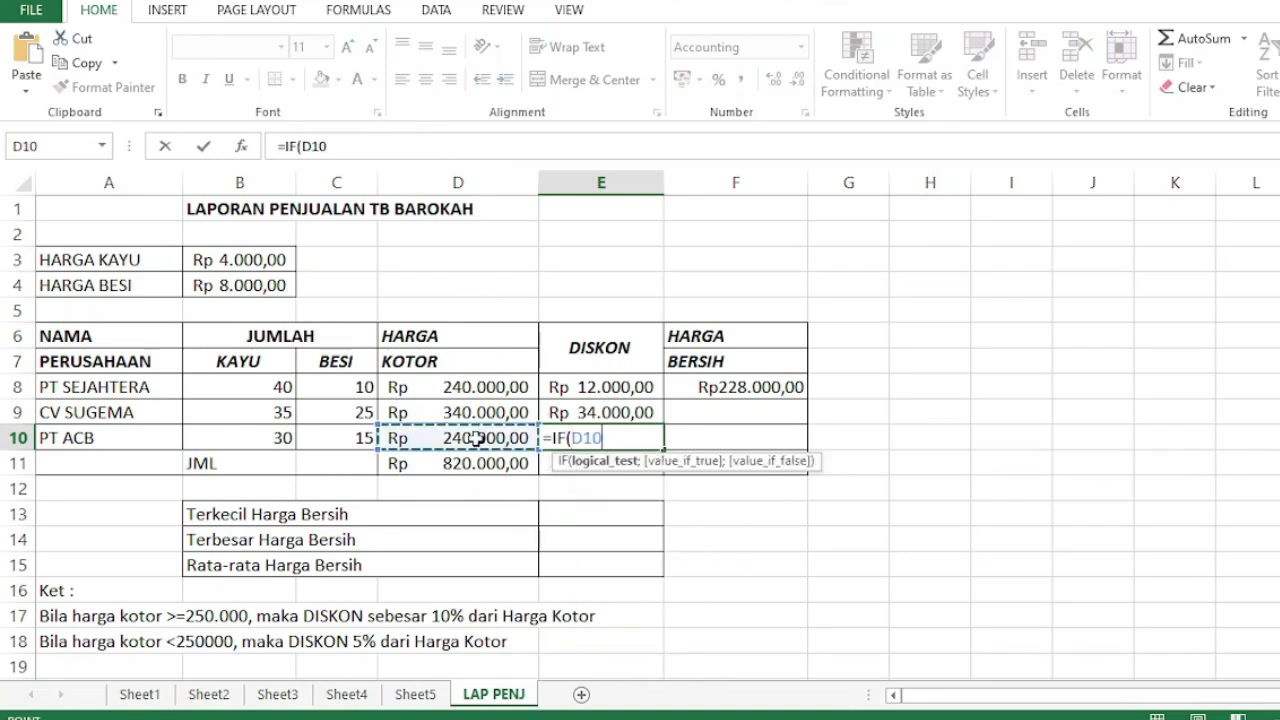
click(422, 145)
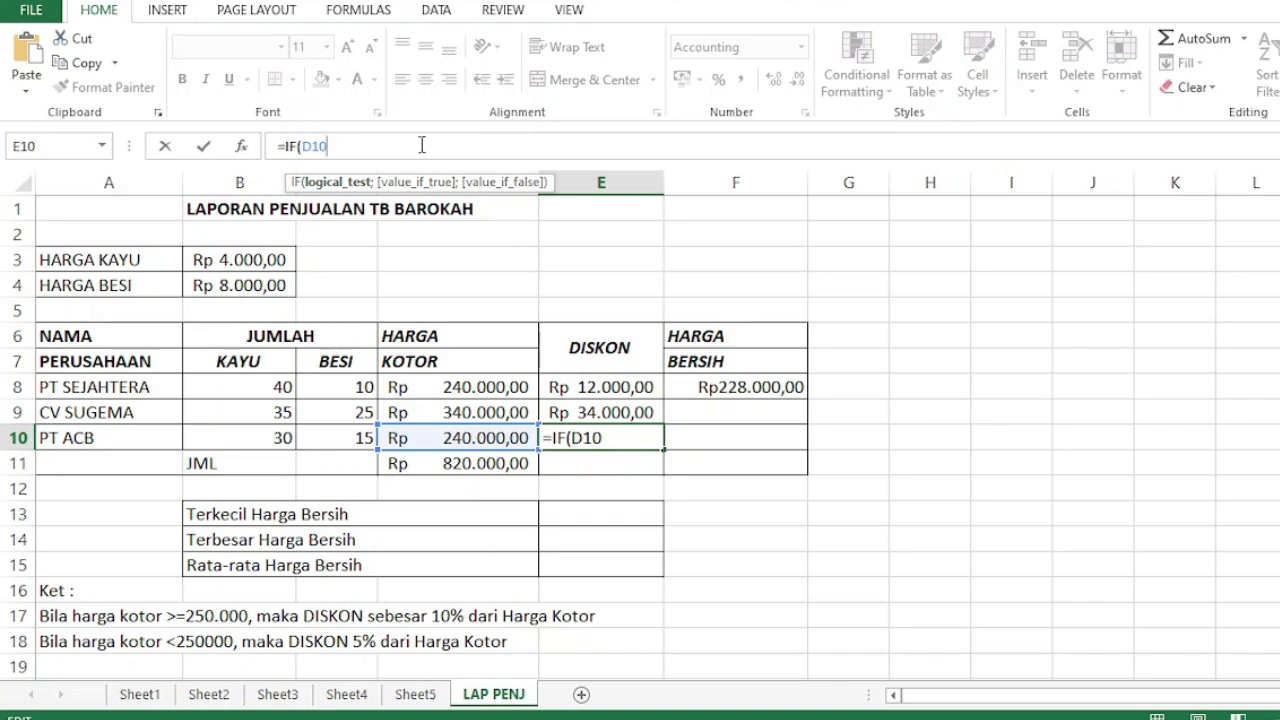
text(<)
text(250000)
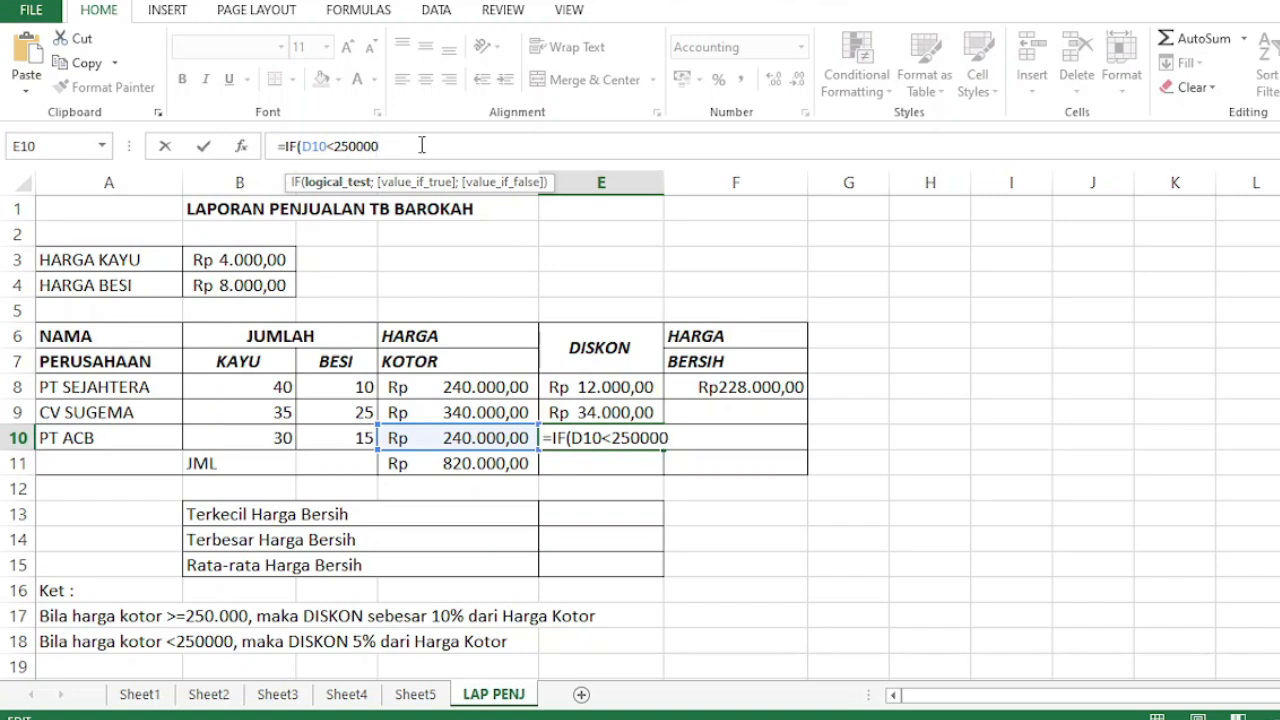
text(;)
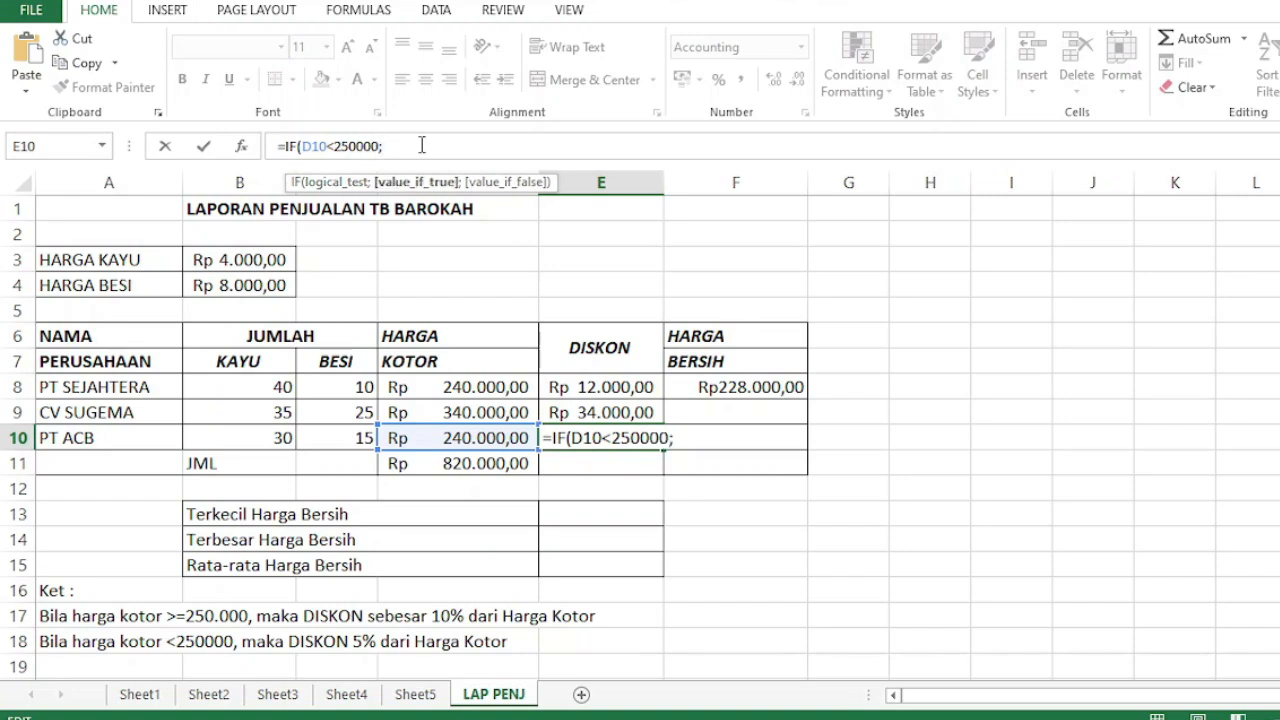
text(D)
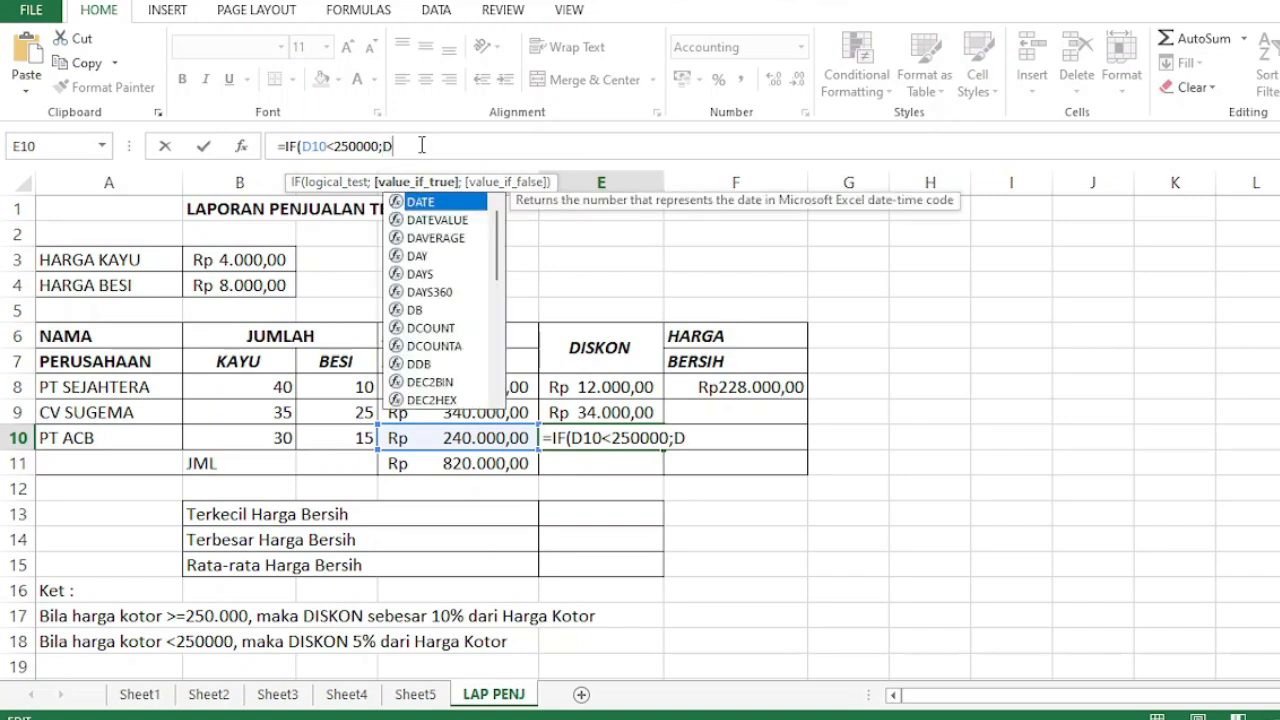
text(1)
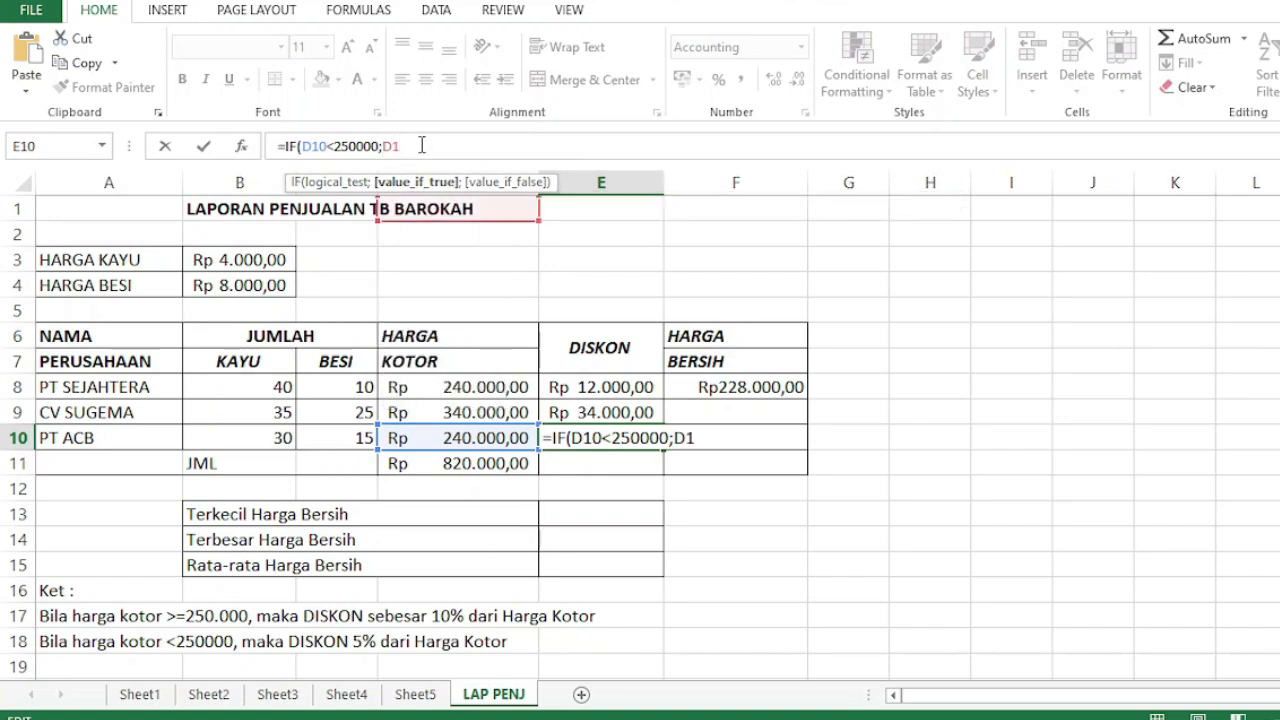
text(0)
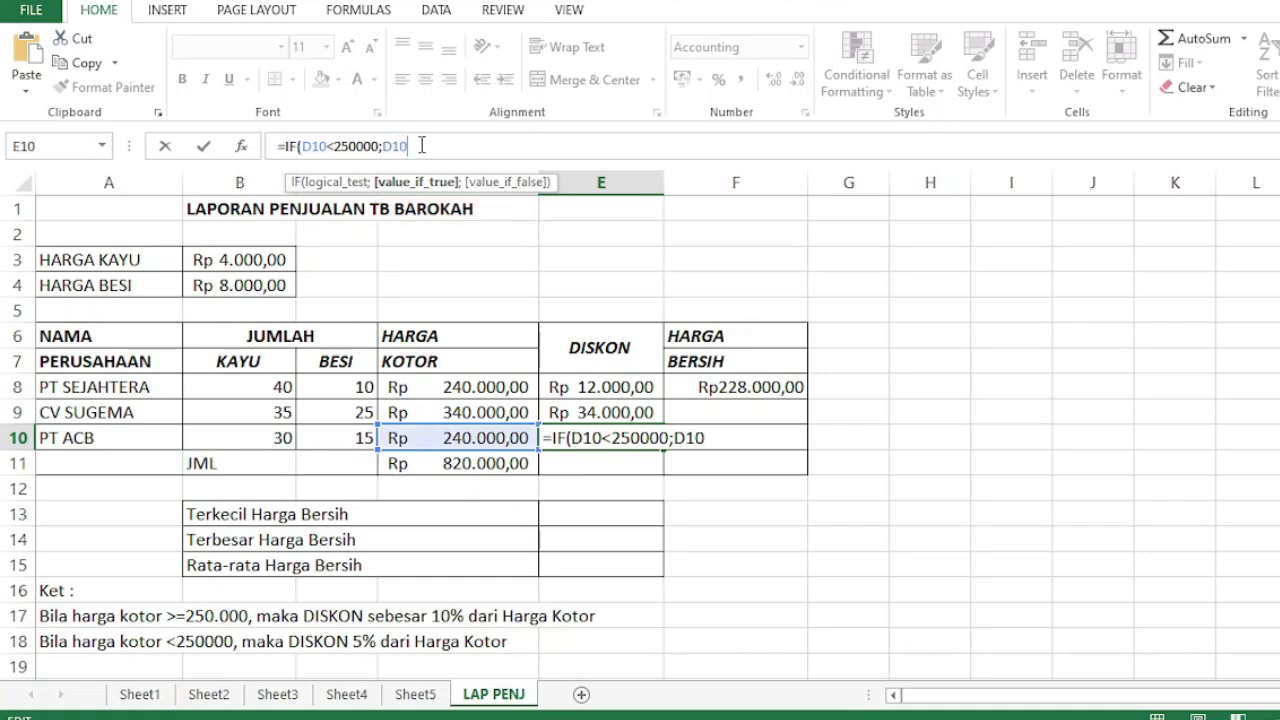
text(*5%;0)
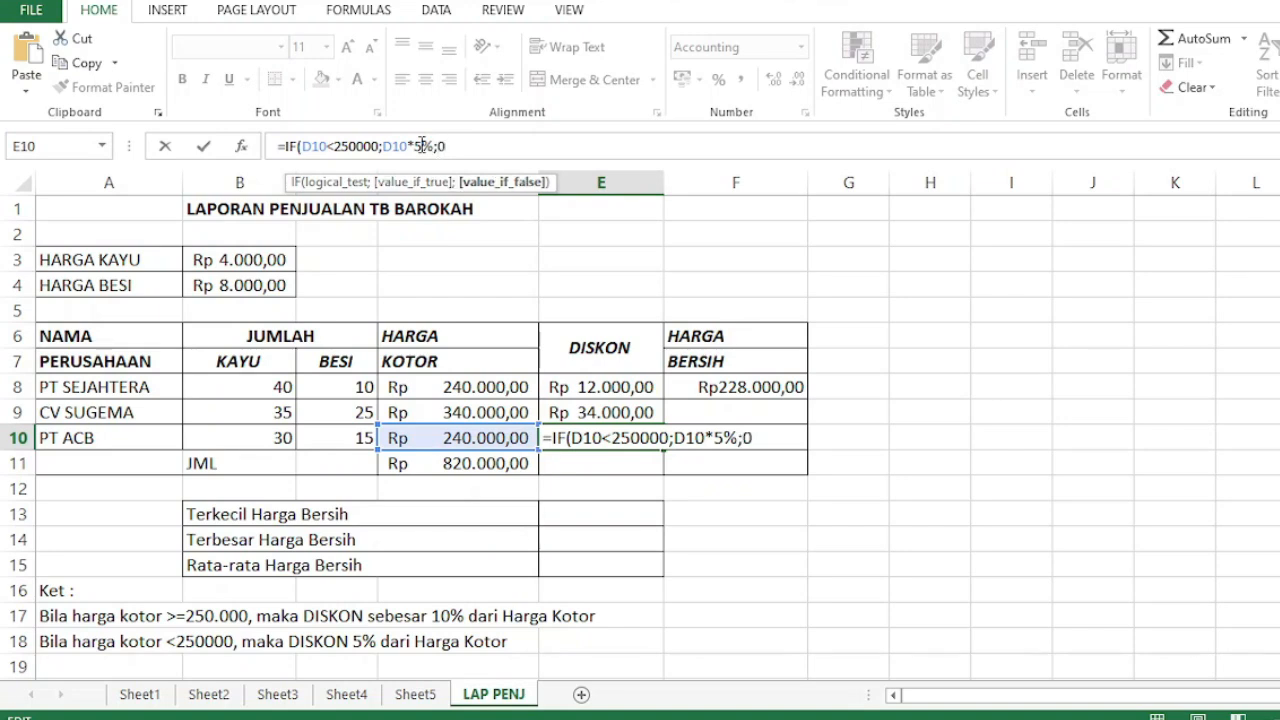
text())
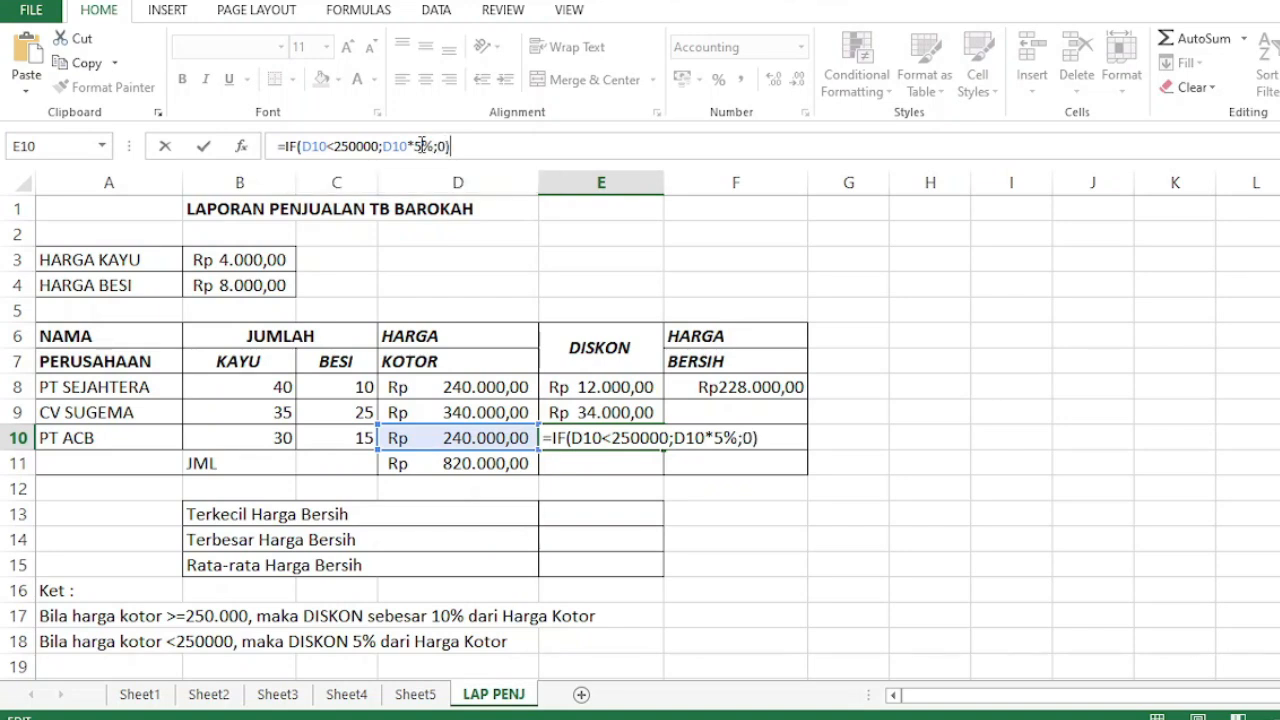
key(Return)
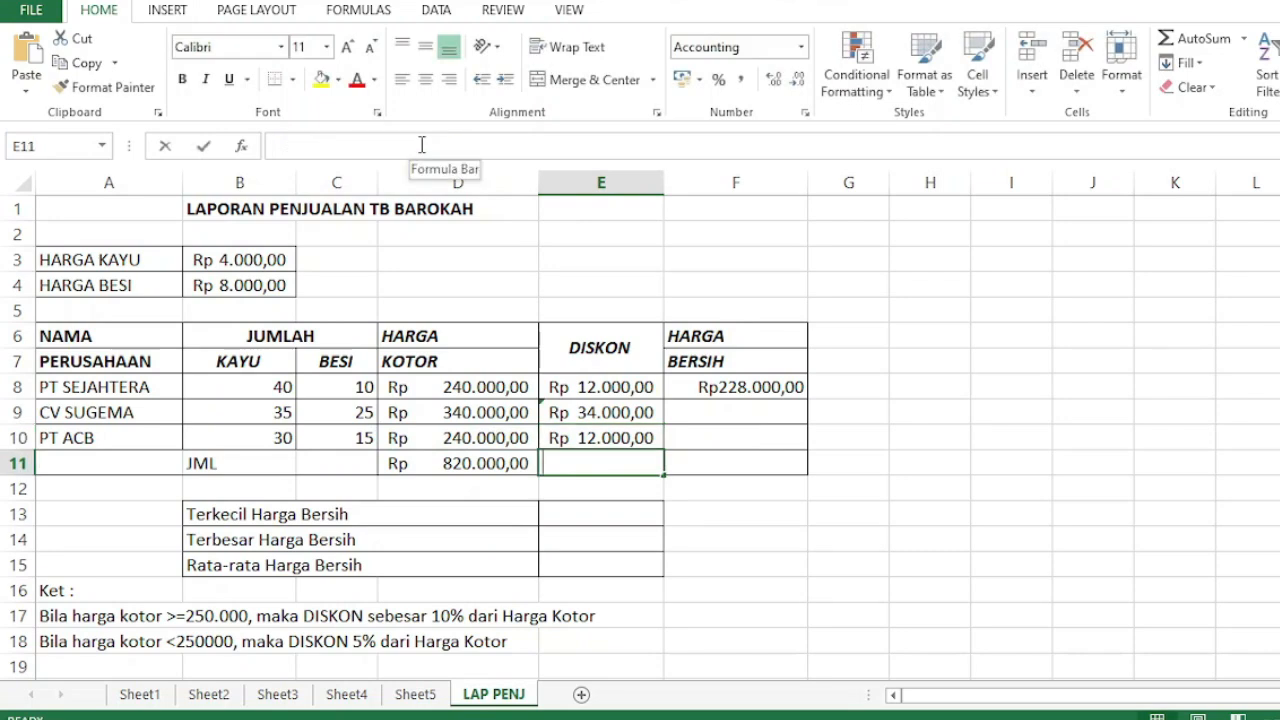
- Total the DISKON column in the JML row, cell E11, with =SUM(E8:E10)
text(=)
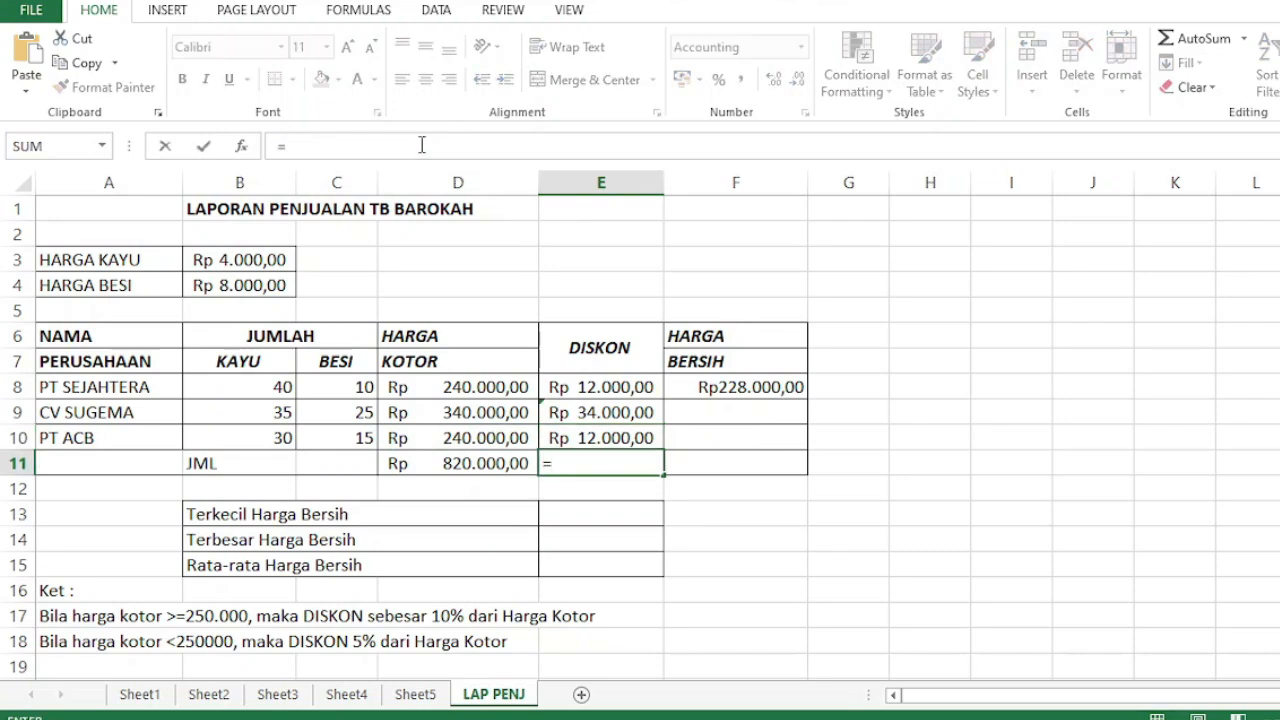
text(S)
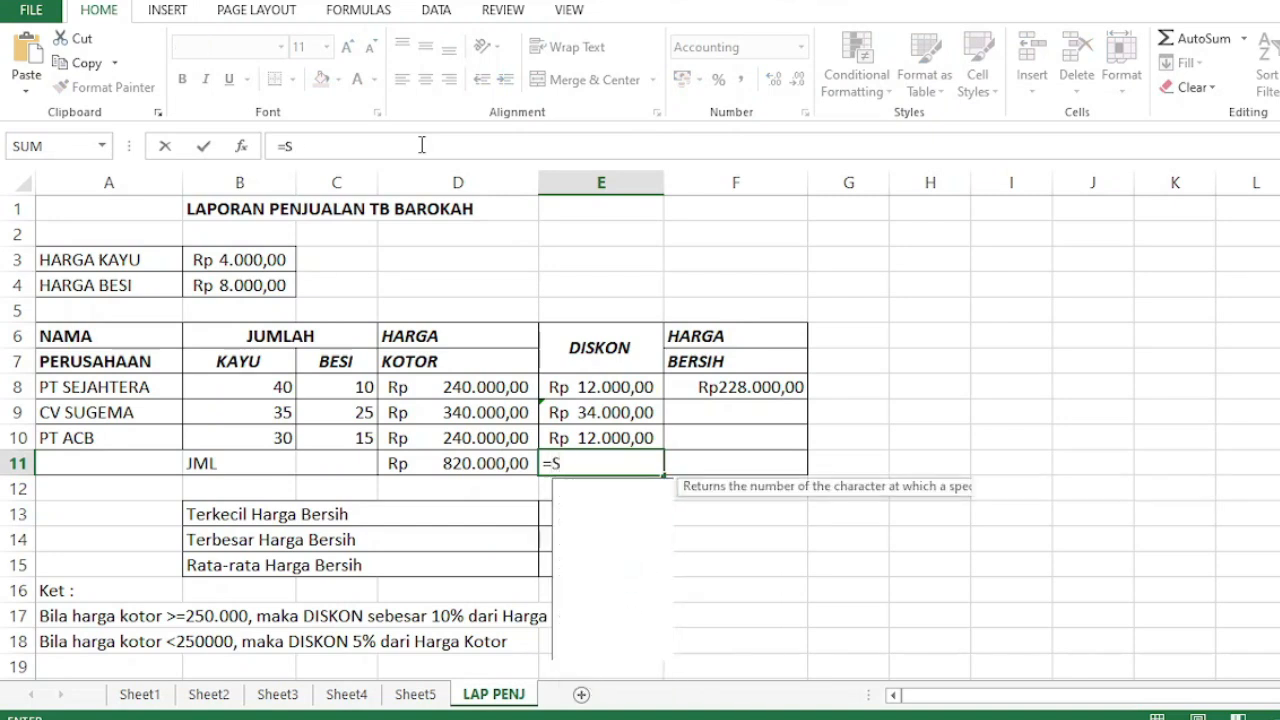
text(UM)
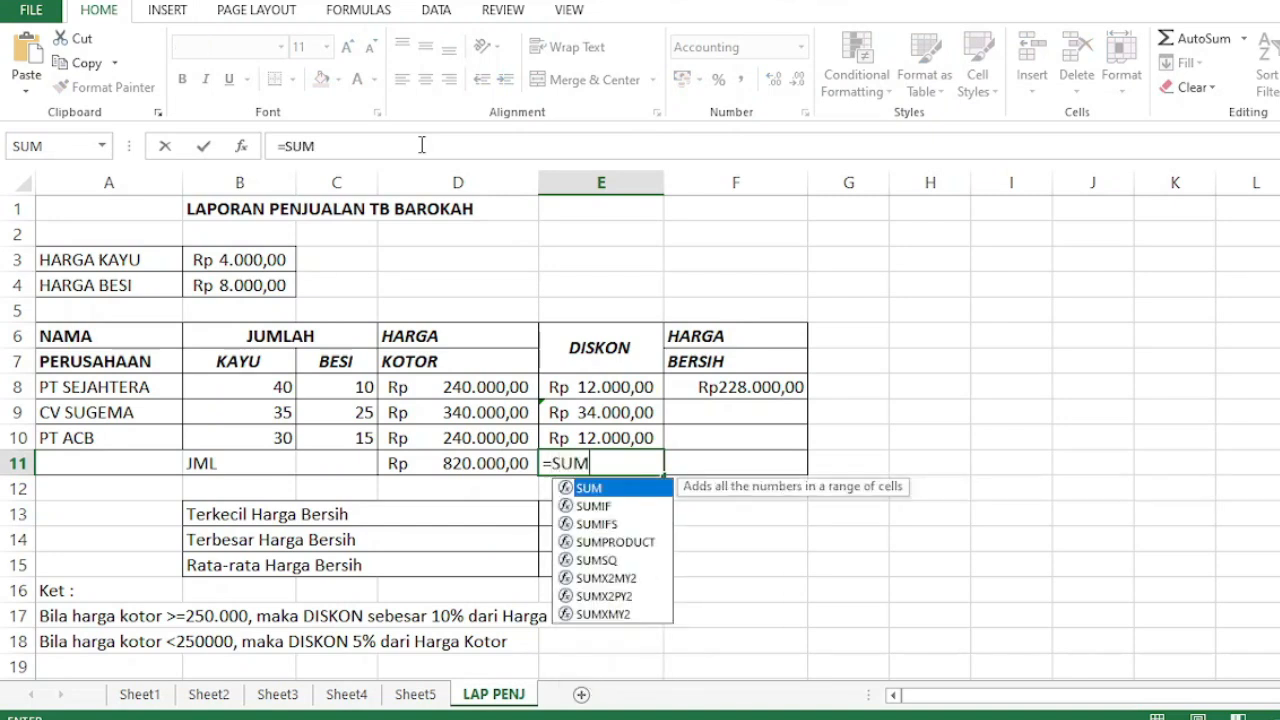
double_click(600, 489)
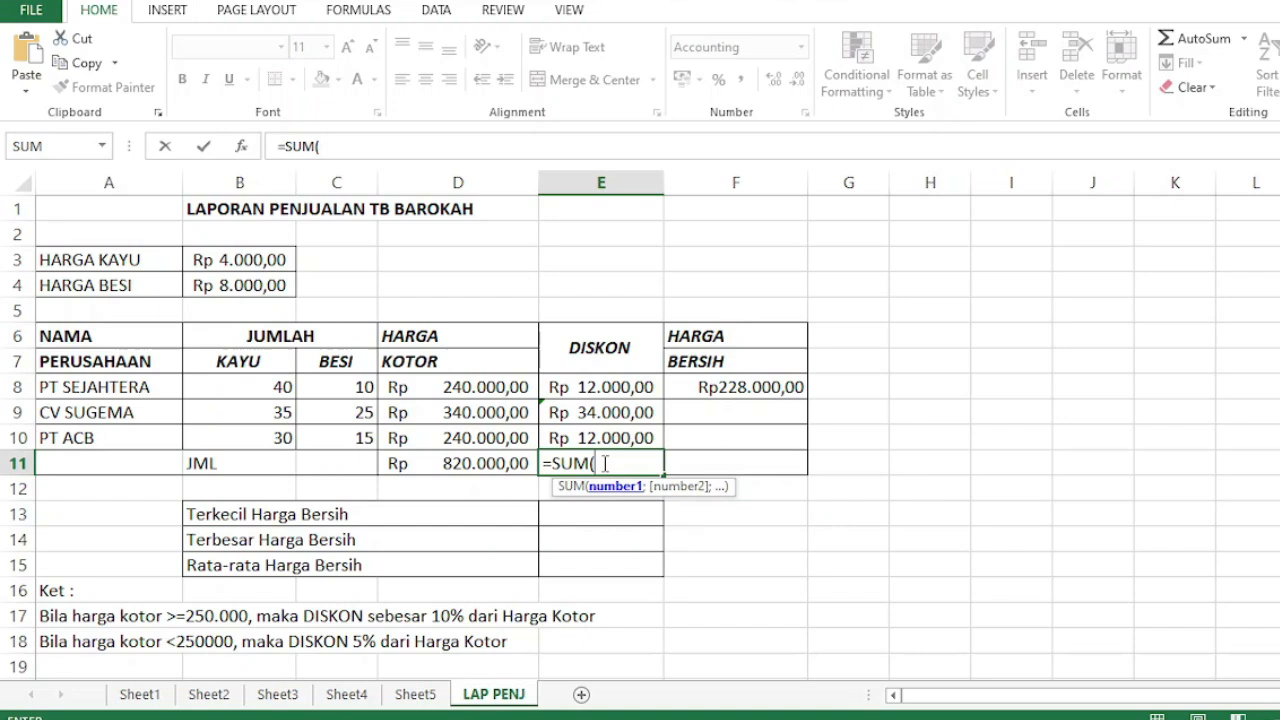
click(614, 393)
drag(616, 396, 617, 437)
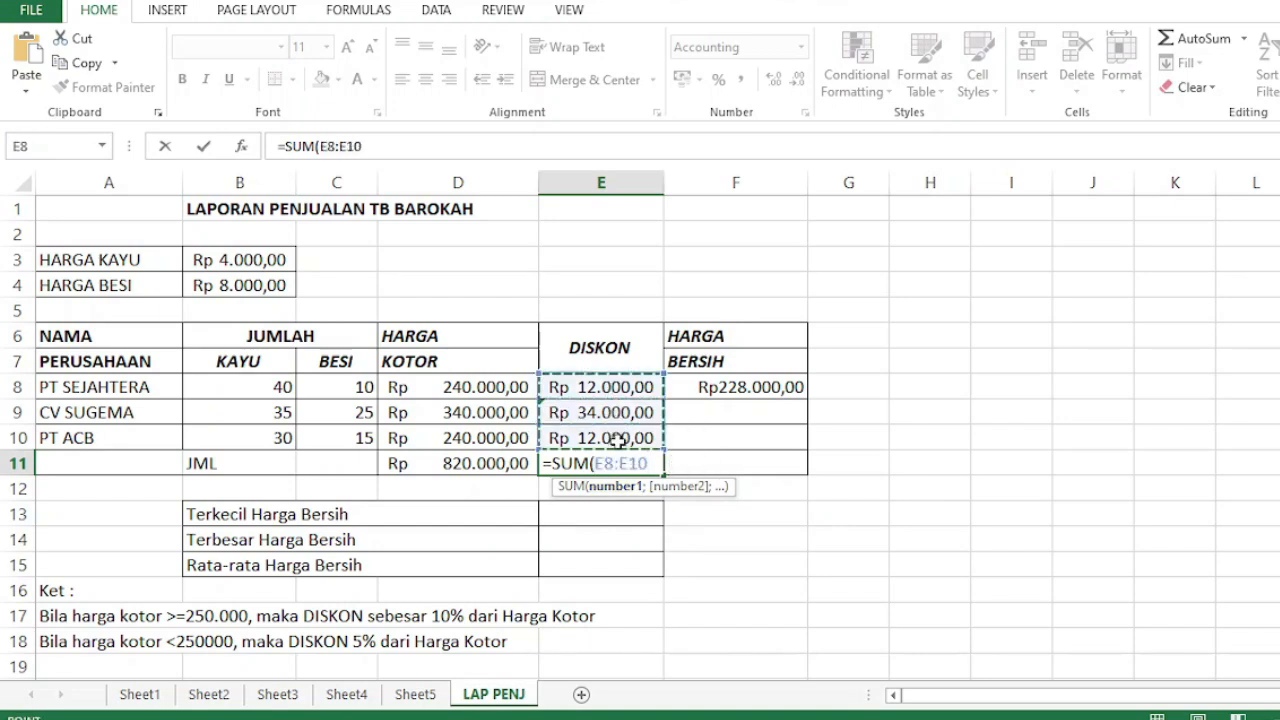
click(436, 148)
text())
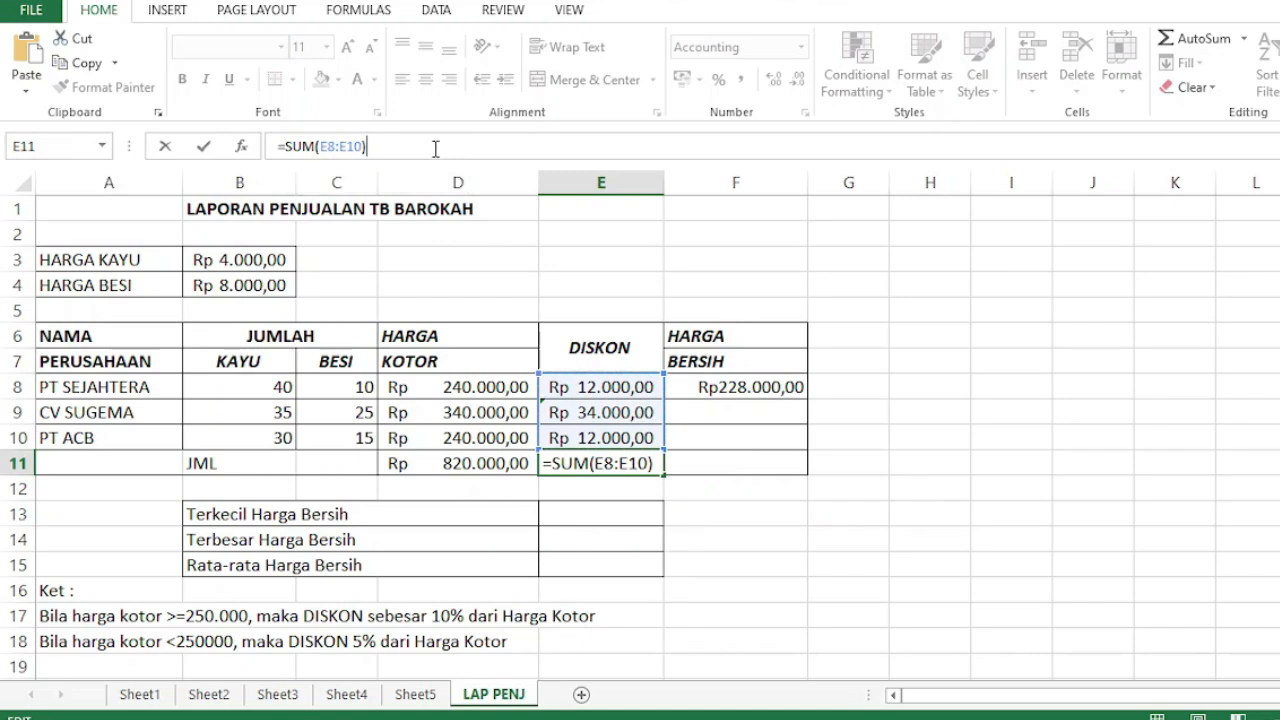
key(Return)
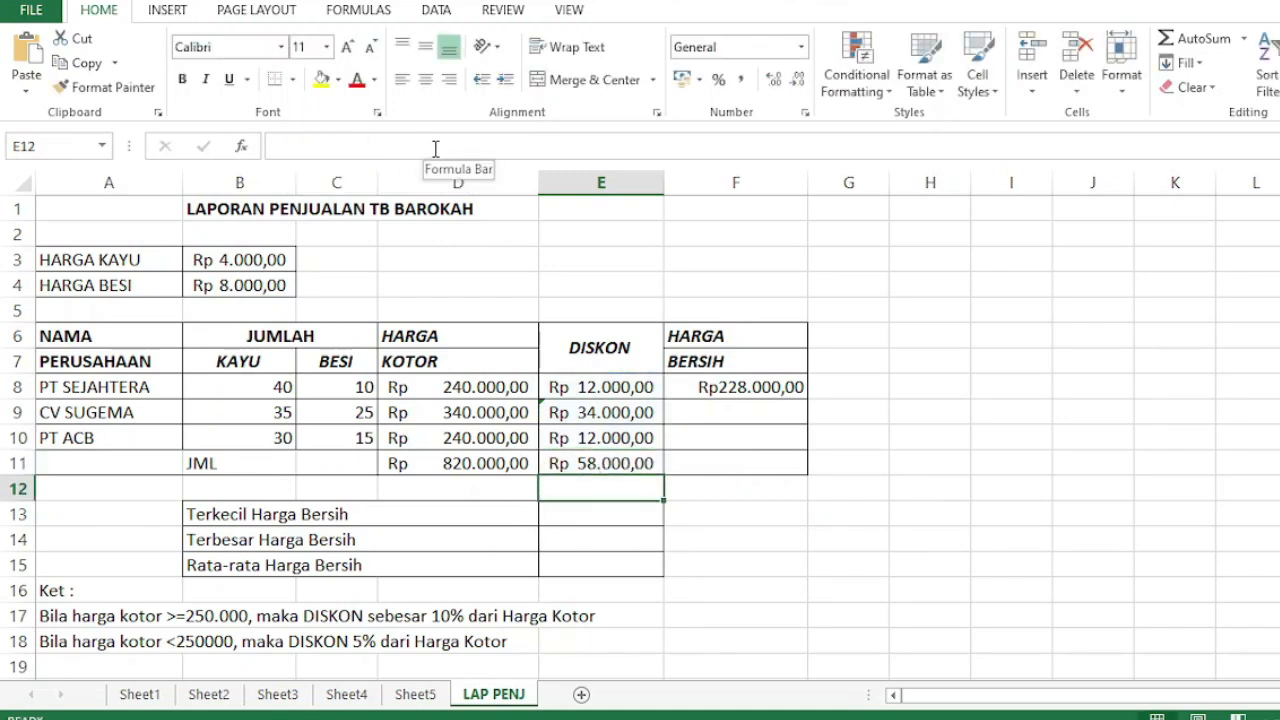
- Calculate CV SUGEMA's HARGA BERSIH in F9 with the formula =D9-E9
click(757, 393)
double_click(760, 414)
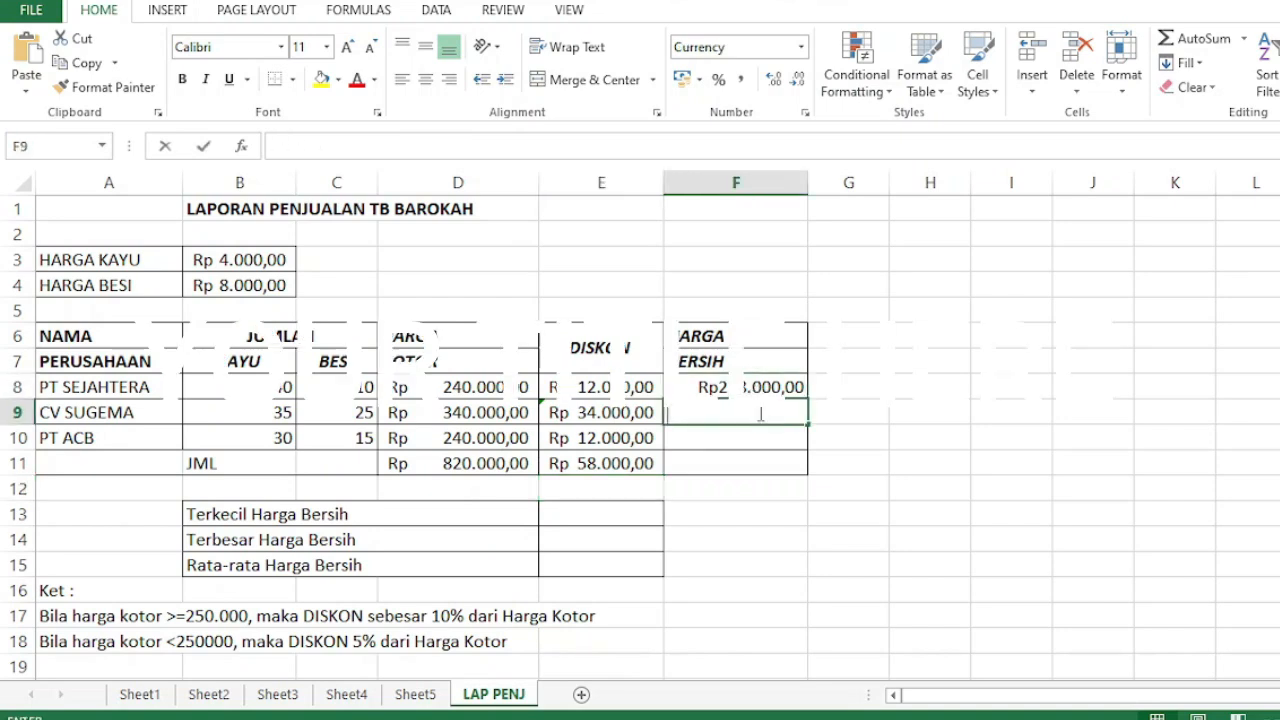
text(=)
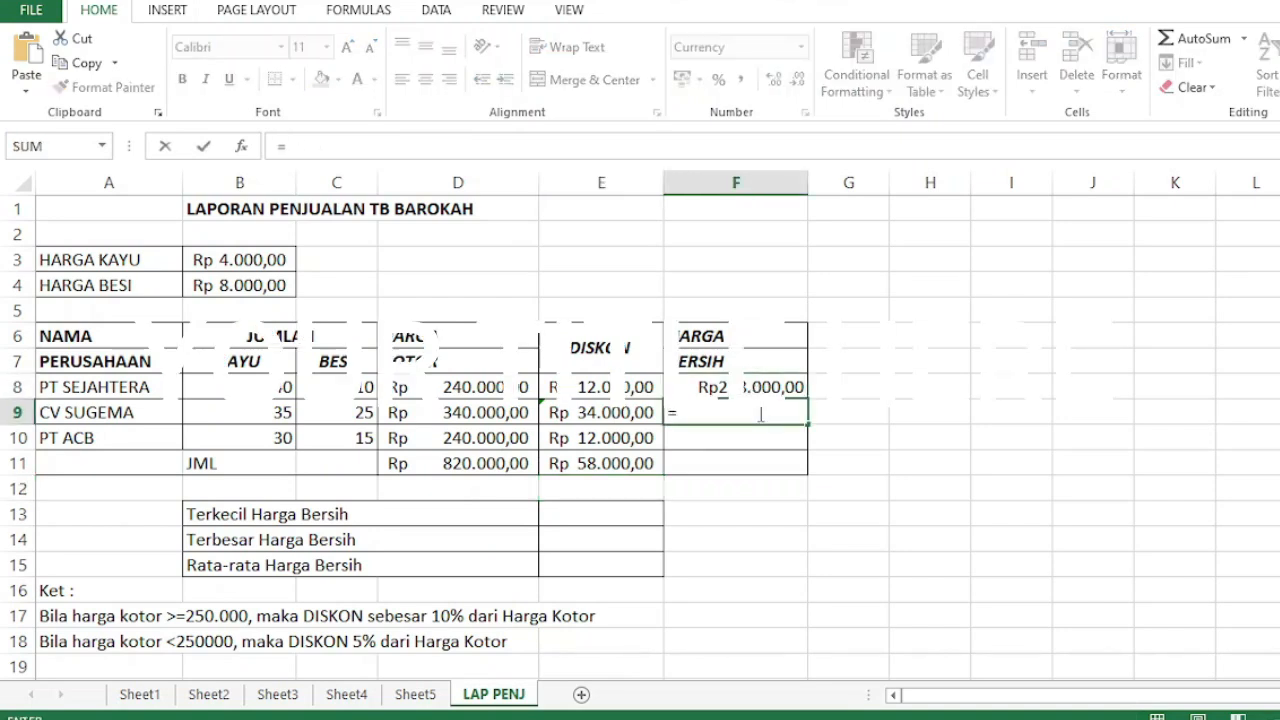
click(506, 410)
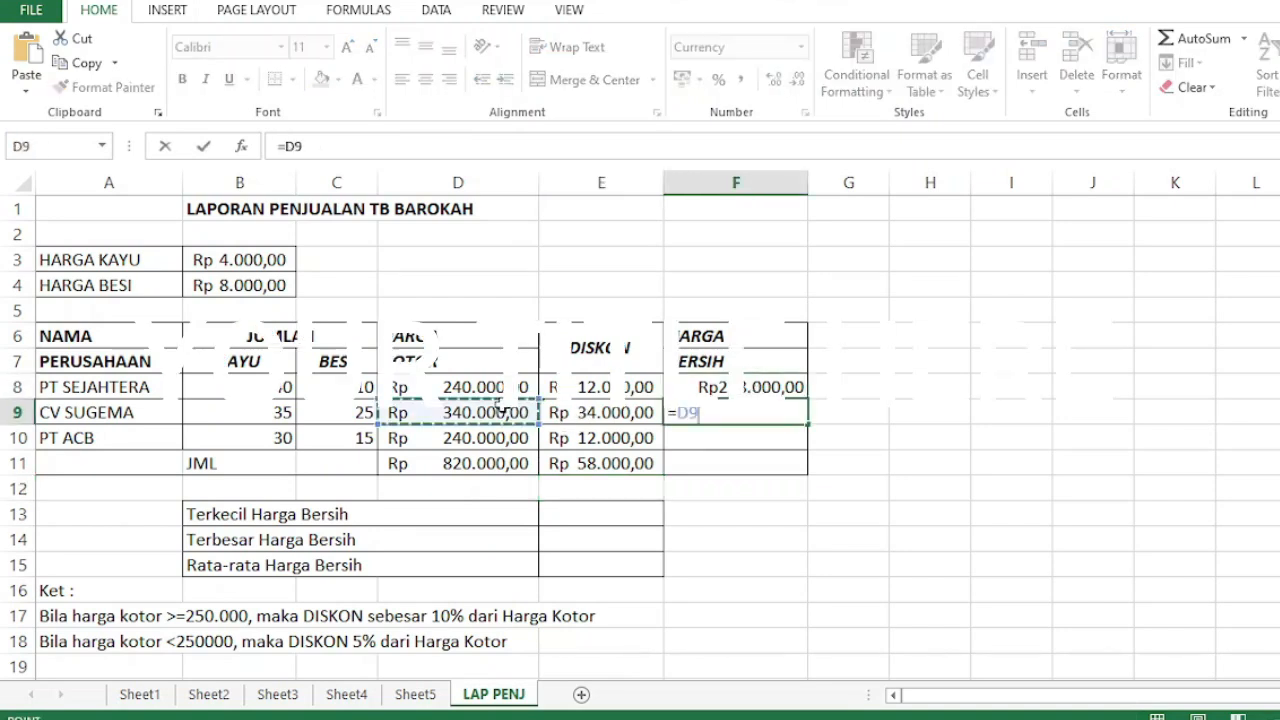
click(444, 144)
text(-)
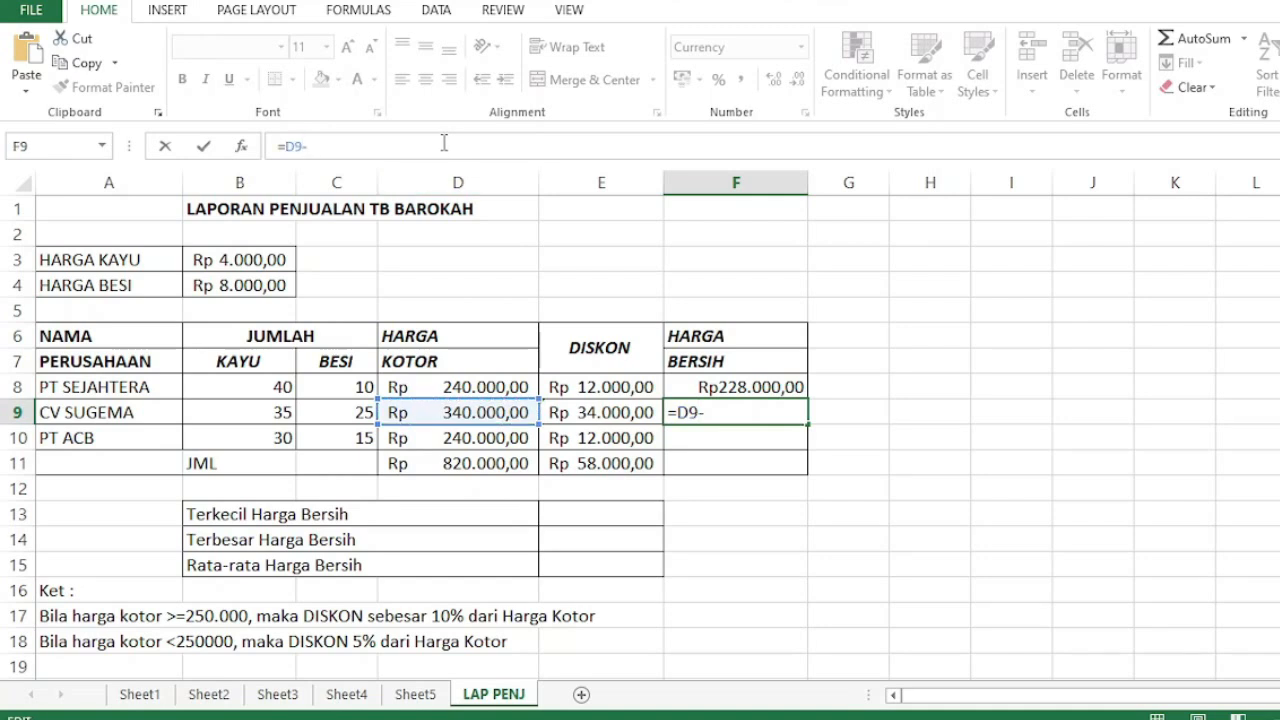
click(625, 412)
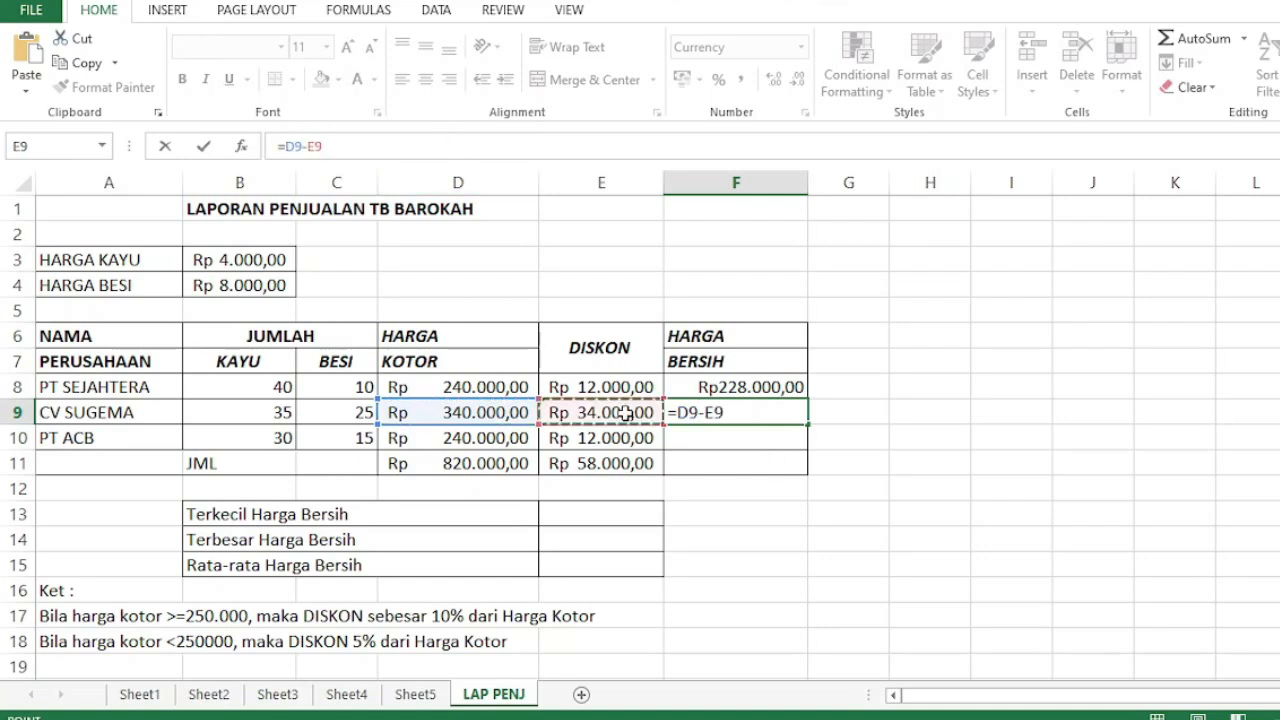
key(Return)
- Calculate PT ACB's HARGA BERSIH in F10 with the formula =D10-E10
text(=)
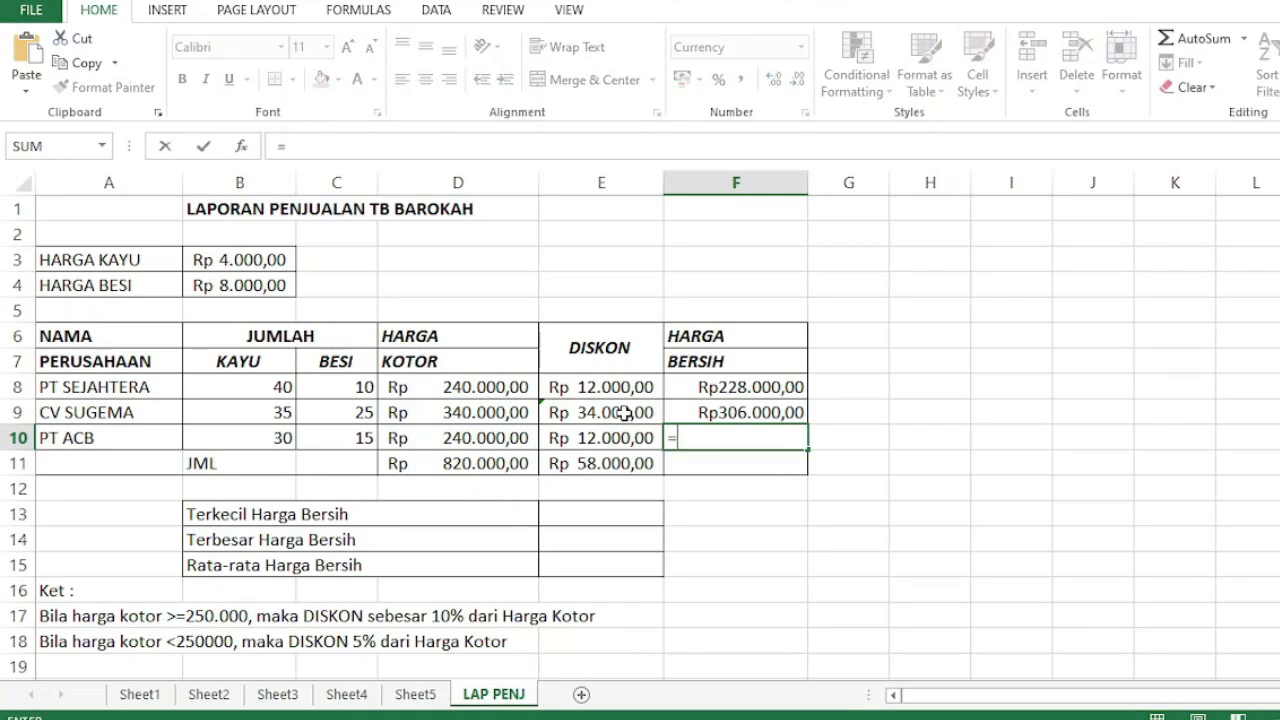
click(490, 434)
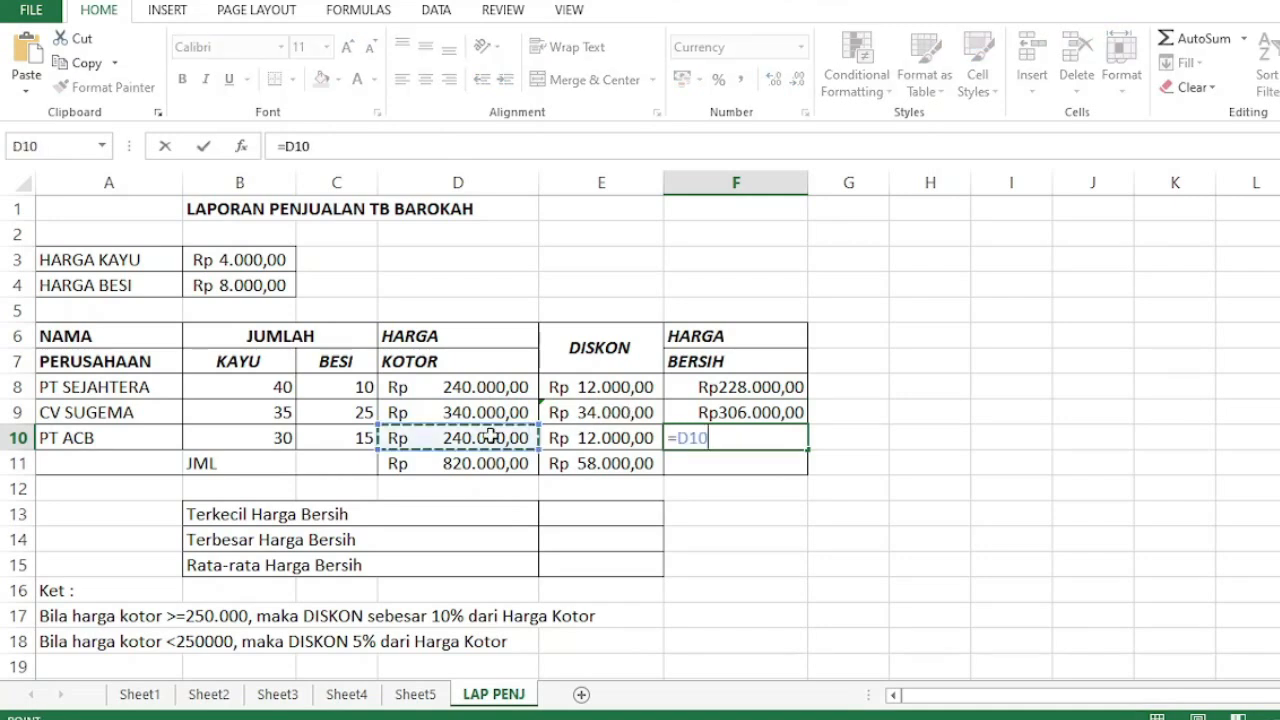
click(460, 146)
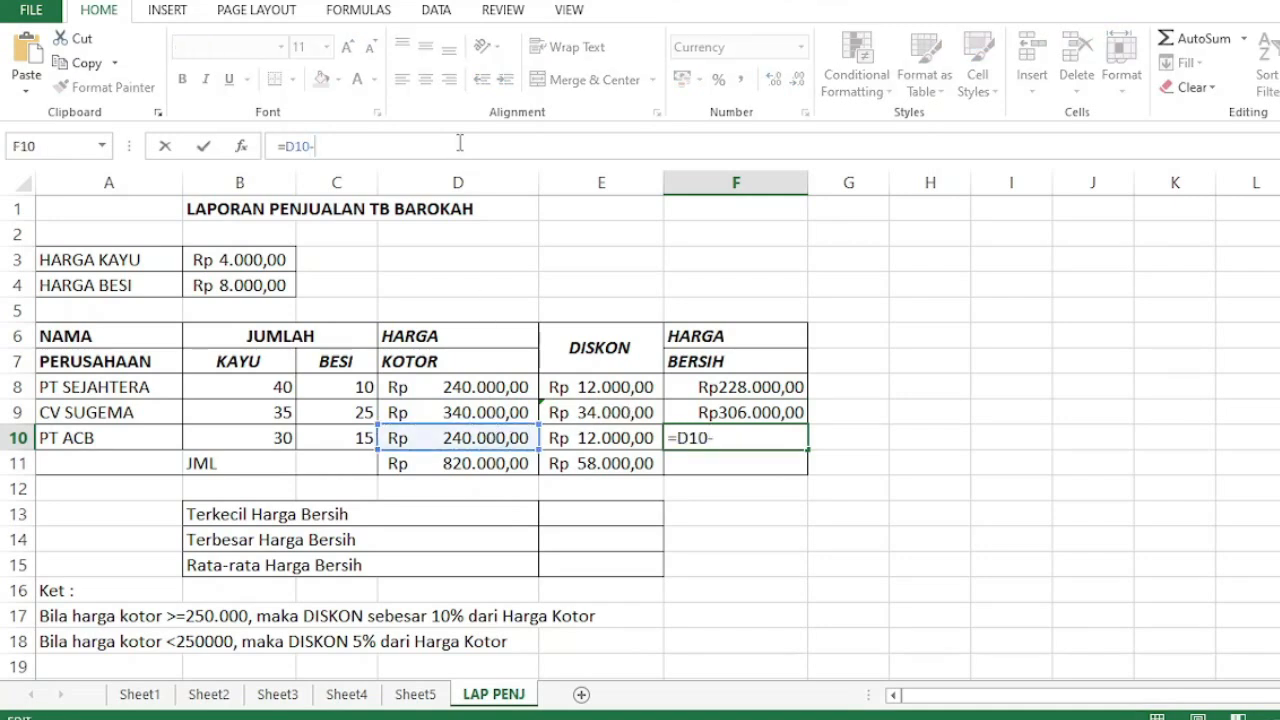
text(-)
click(601, 437)
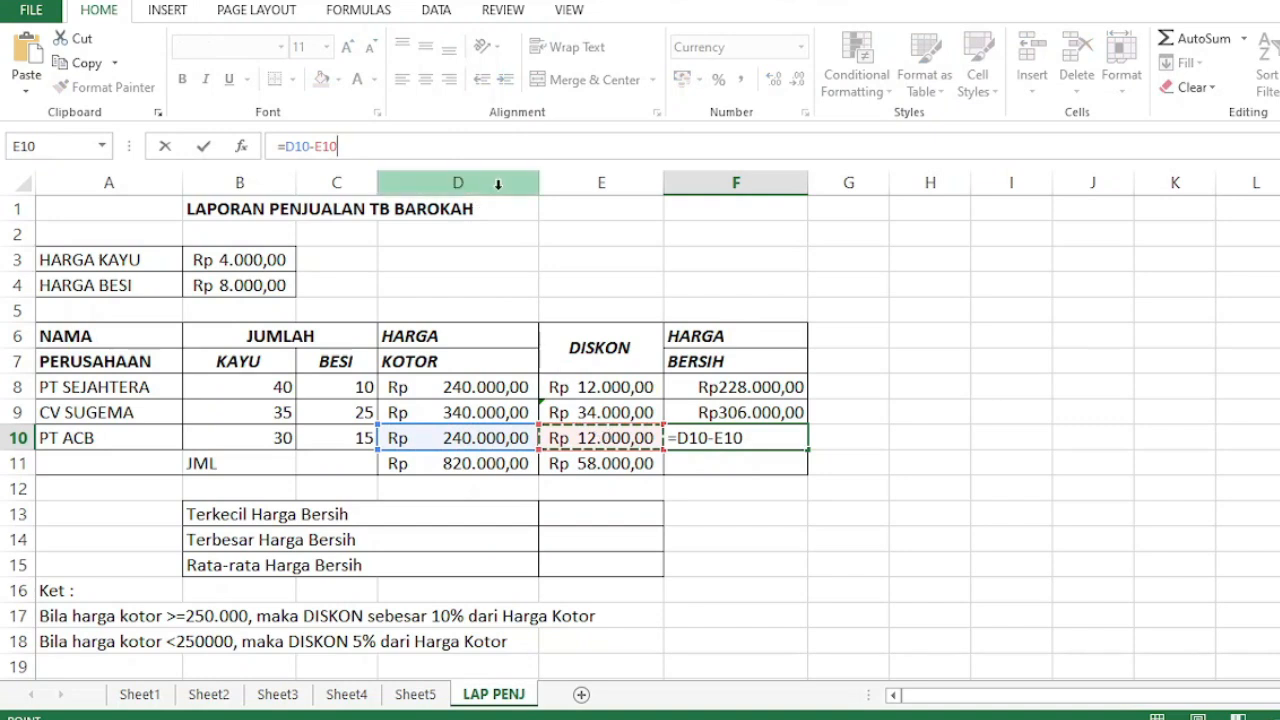
key(Return)
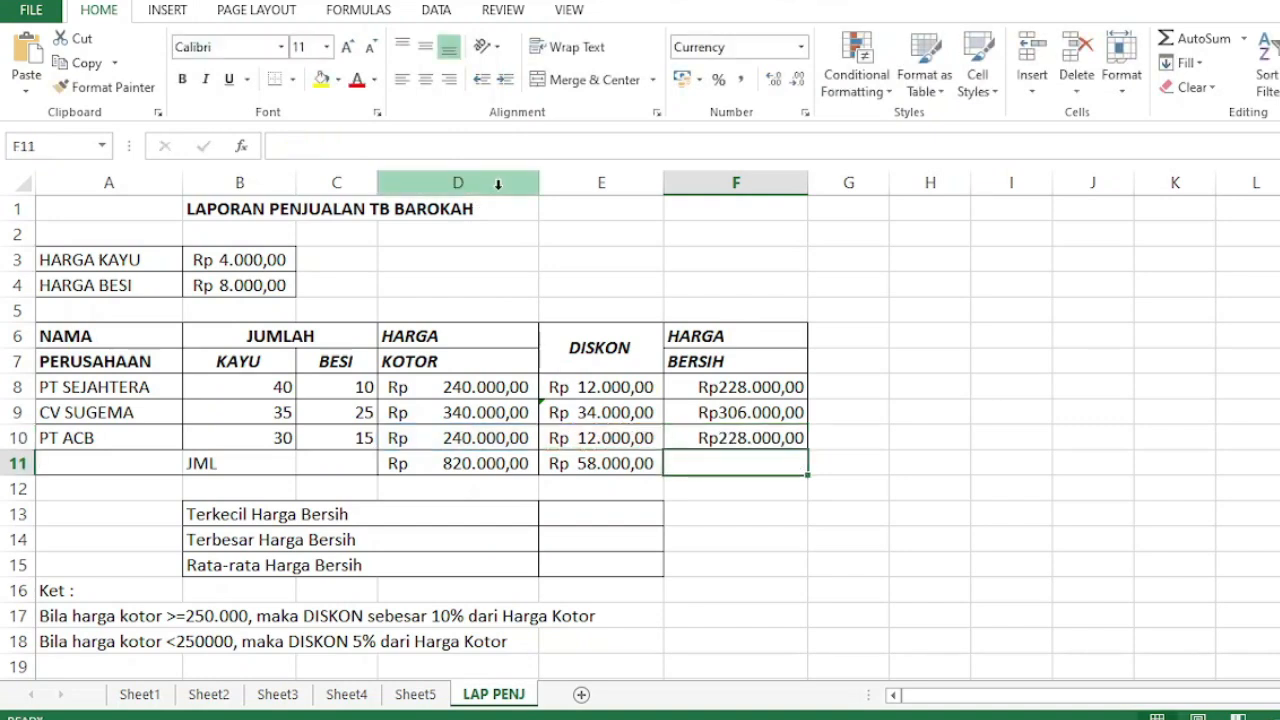
- Total the HARGA BERSIH column in the JML row, cell F11, with =SUM(F8:F10)
text(=)
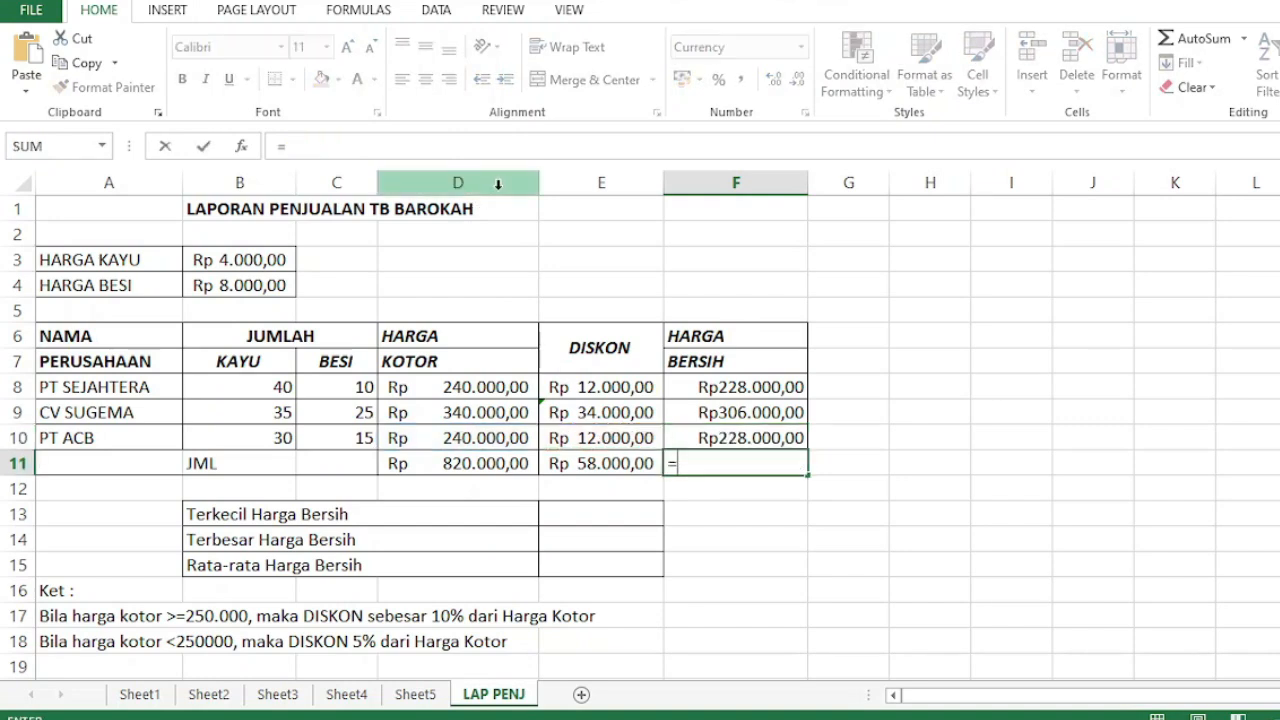
text(SUM)
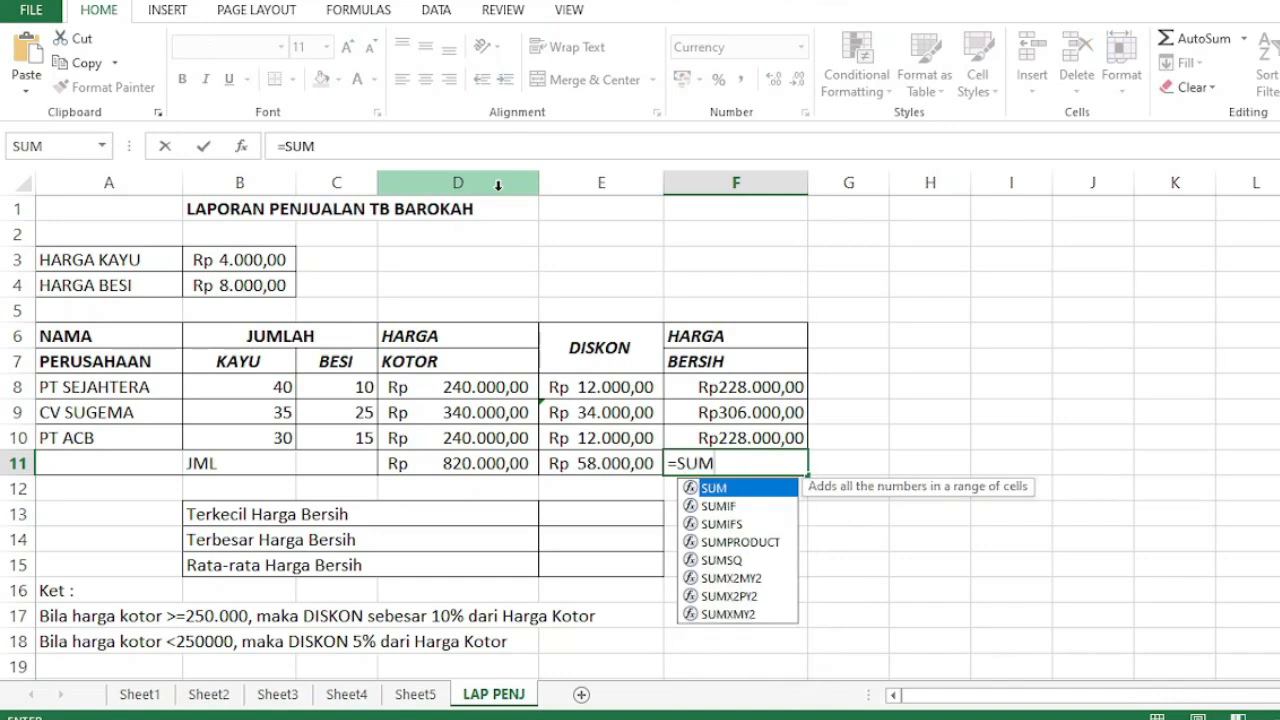
double_click(729, 488)
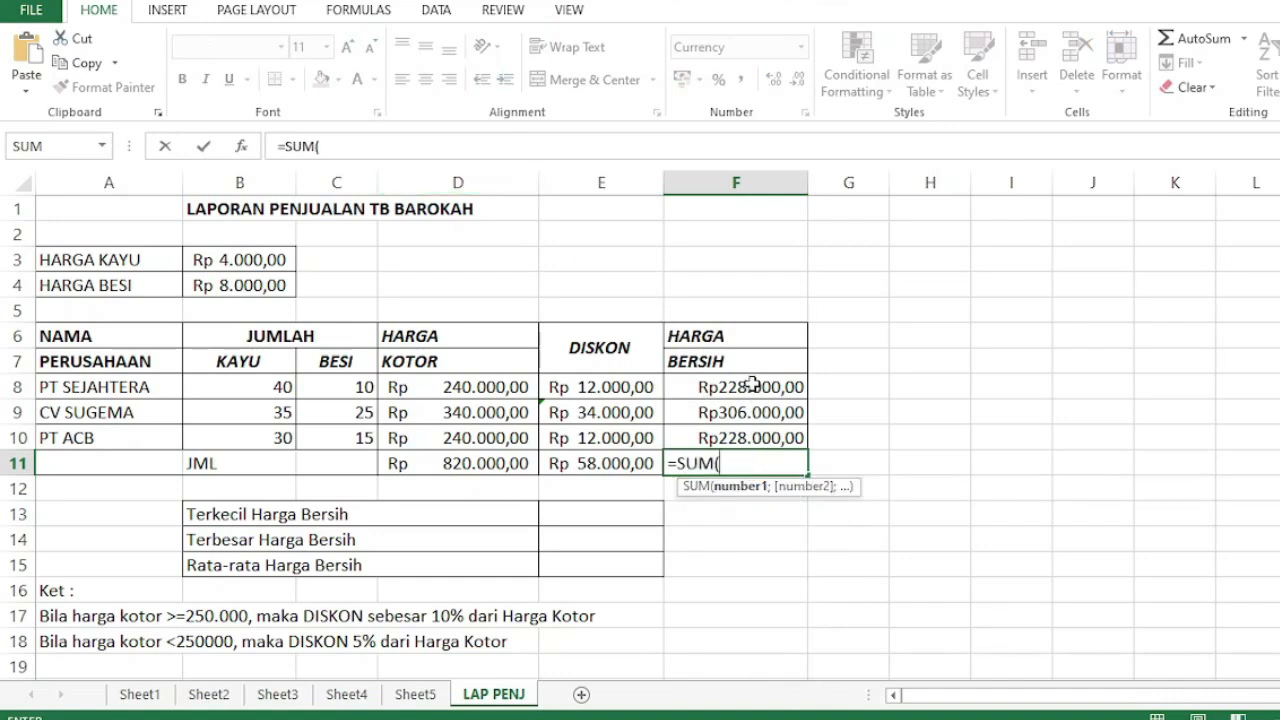
drag(752, 387, 750, 433)
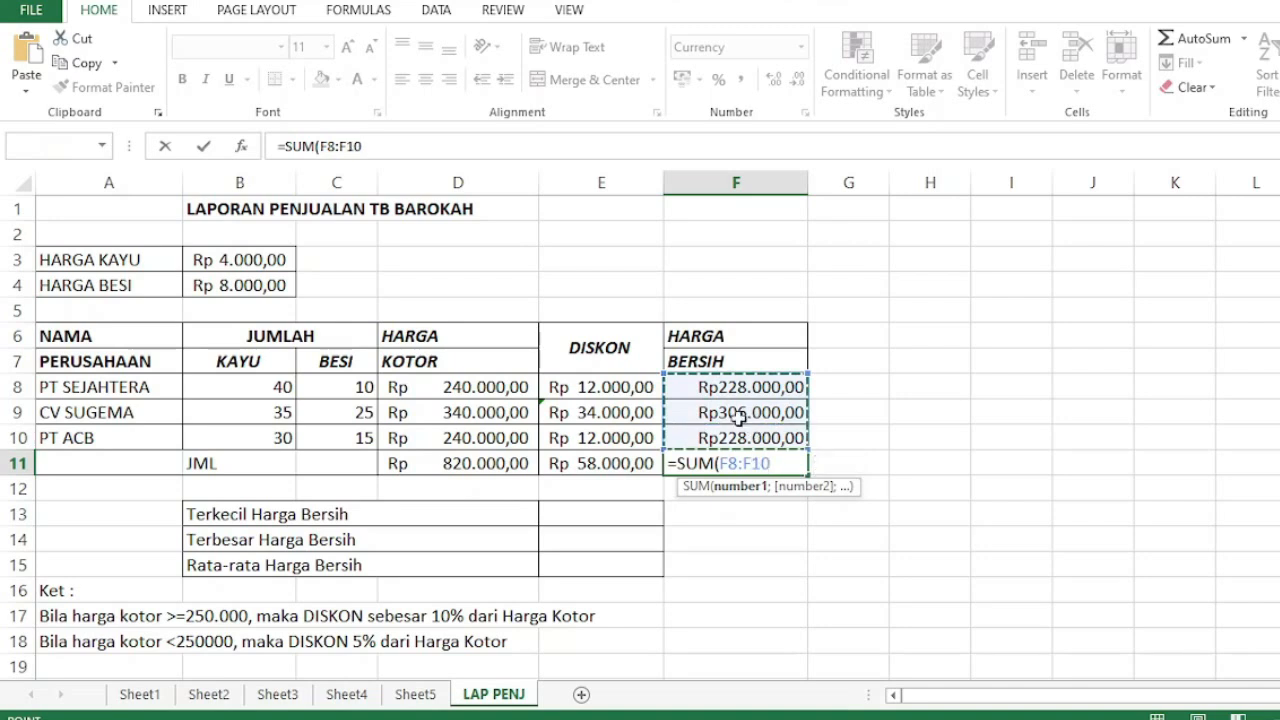
click(484, 139)
text())
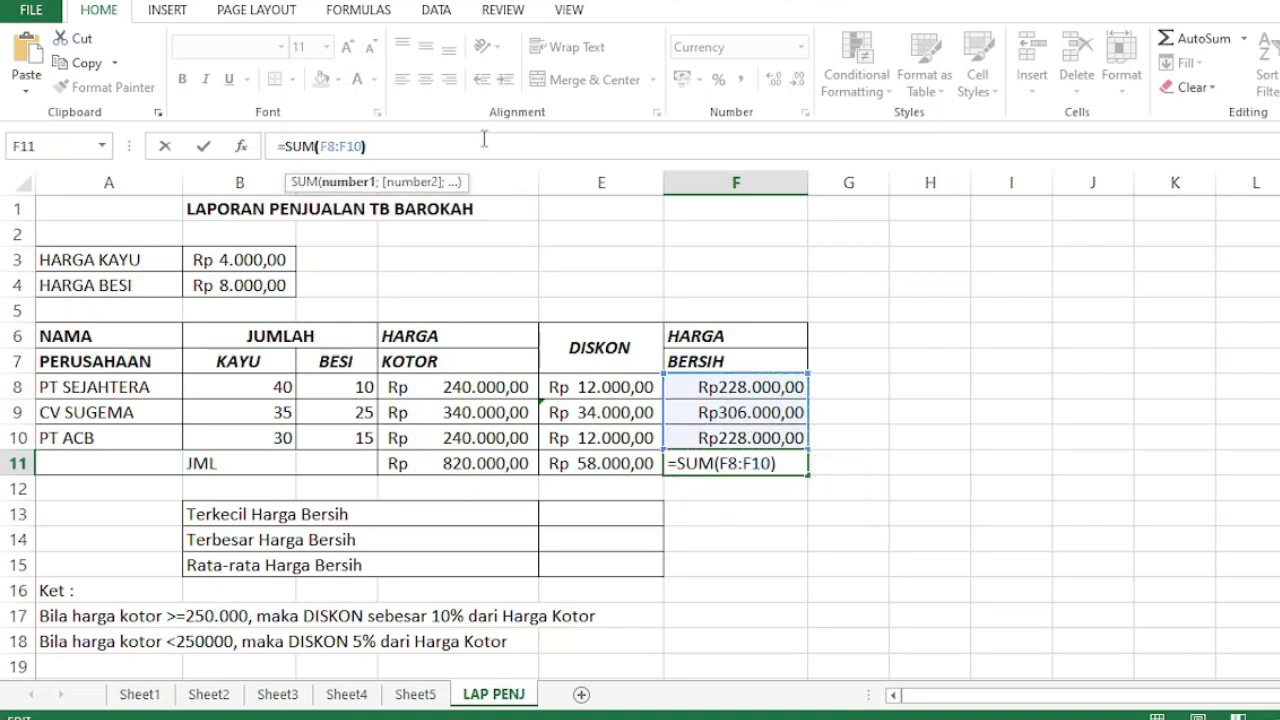
key(Return)
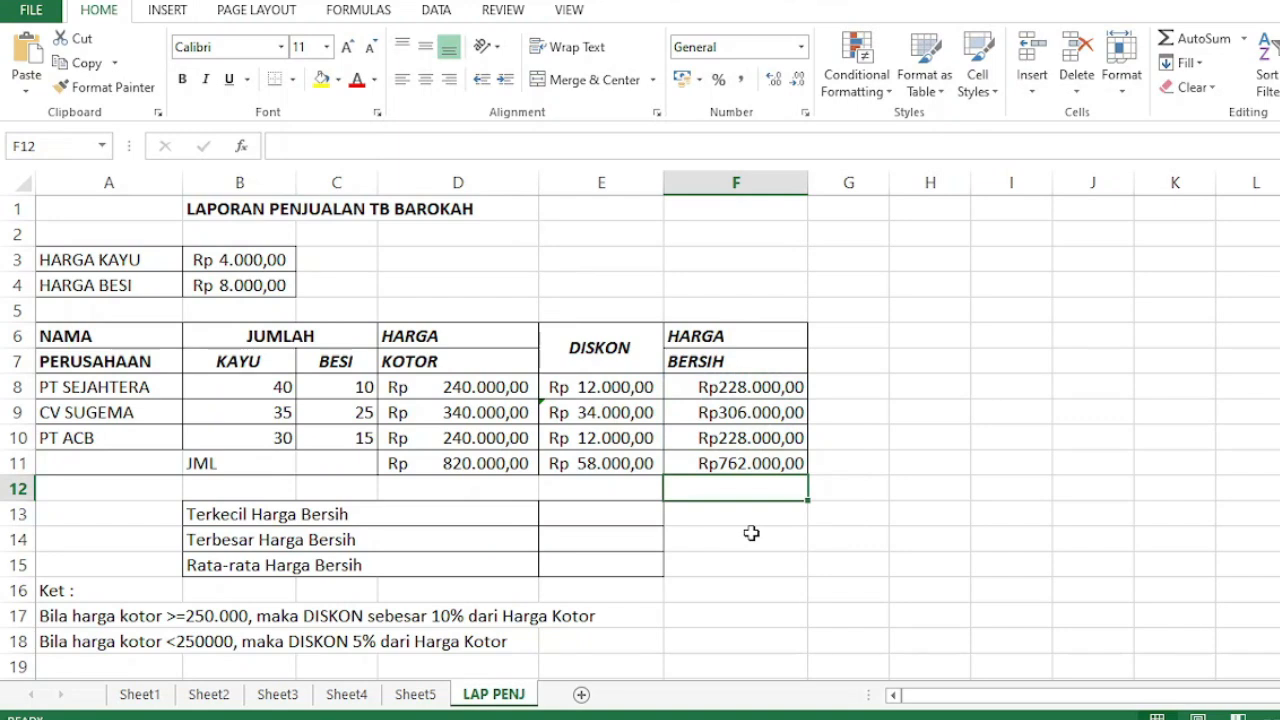
- Find the smallest net price (Terkecil Harga Bersih) in E13 with the formula =MIN(F8:F11)
click(595, 513)
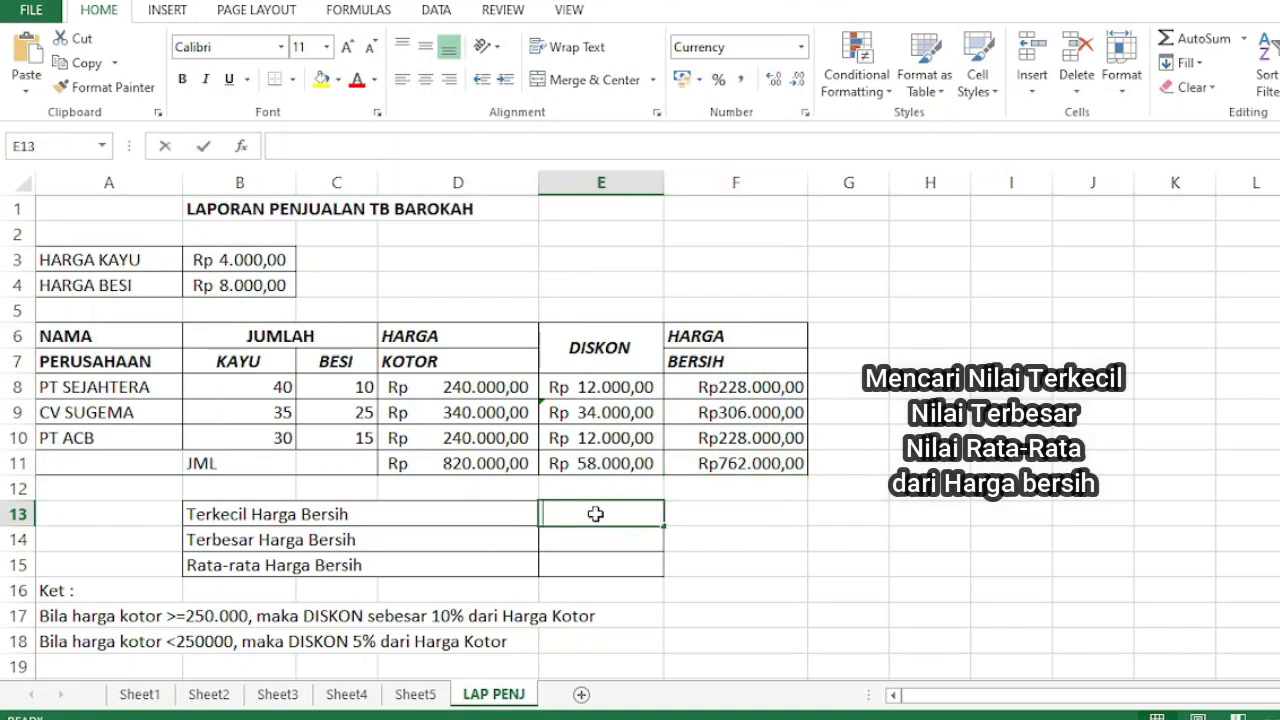
text(=)
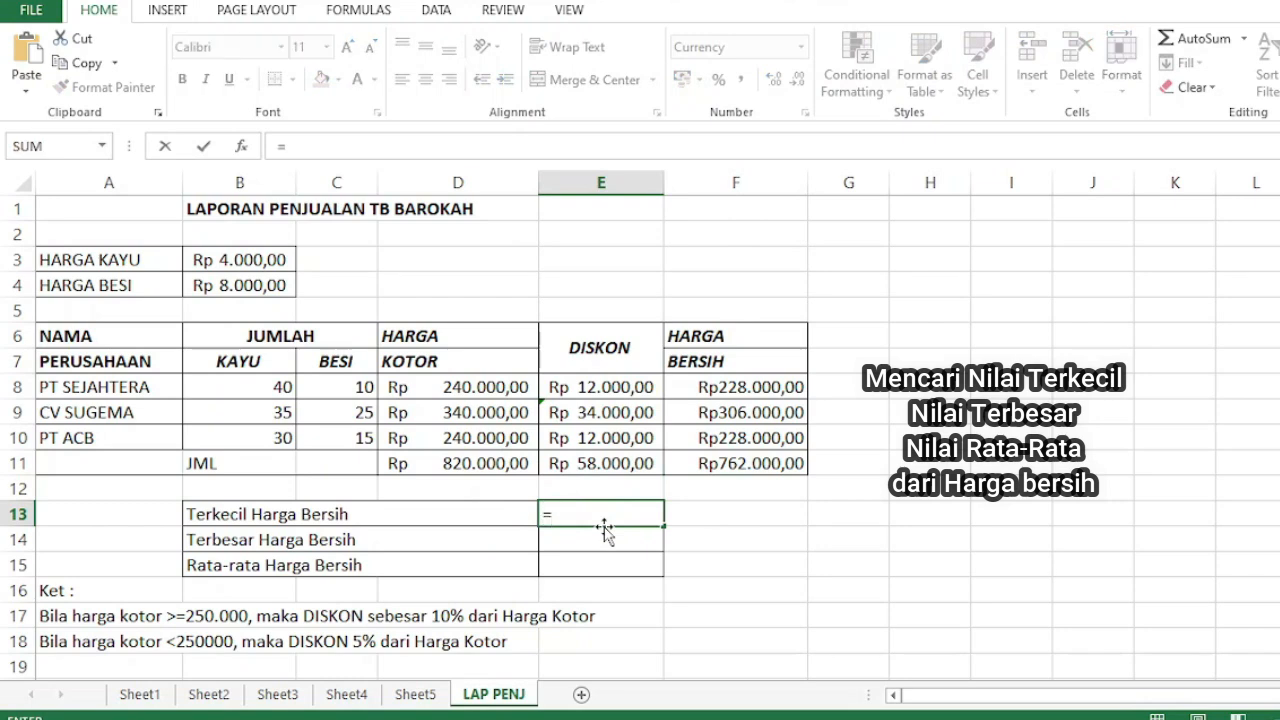
text(MIN)
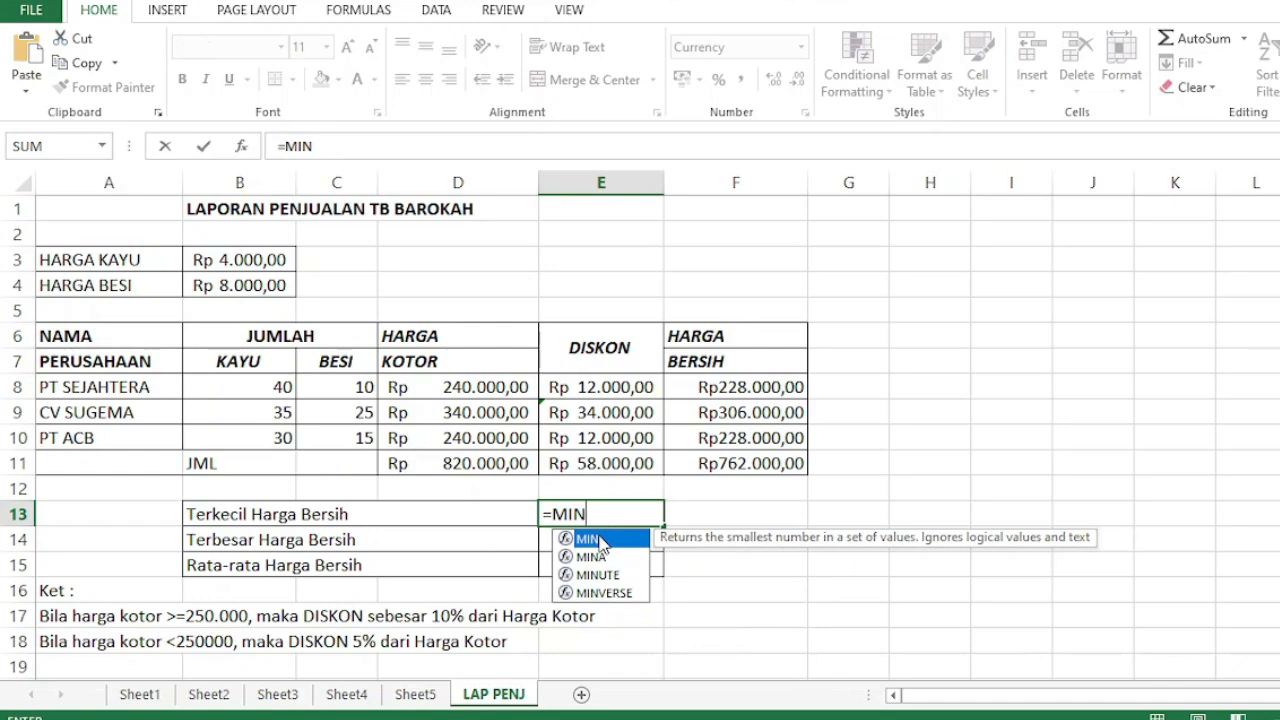
double_click(600, 541)
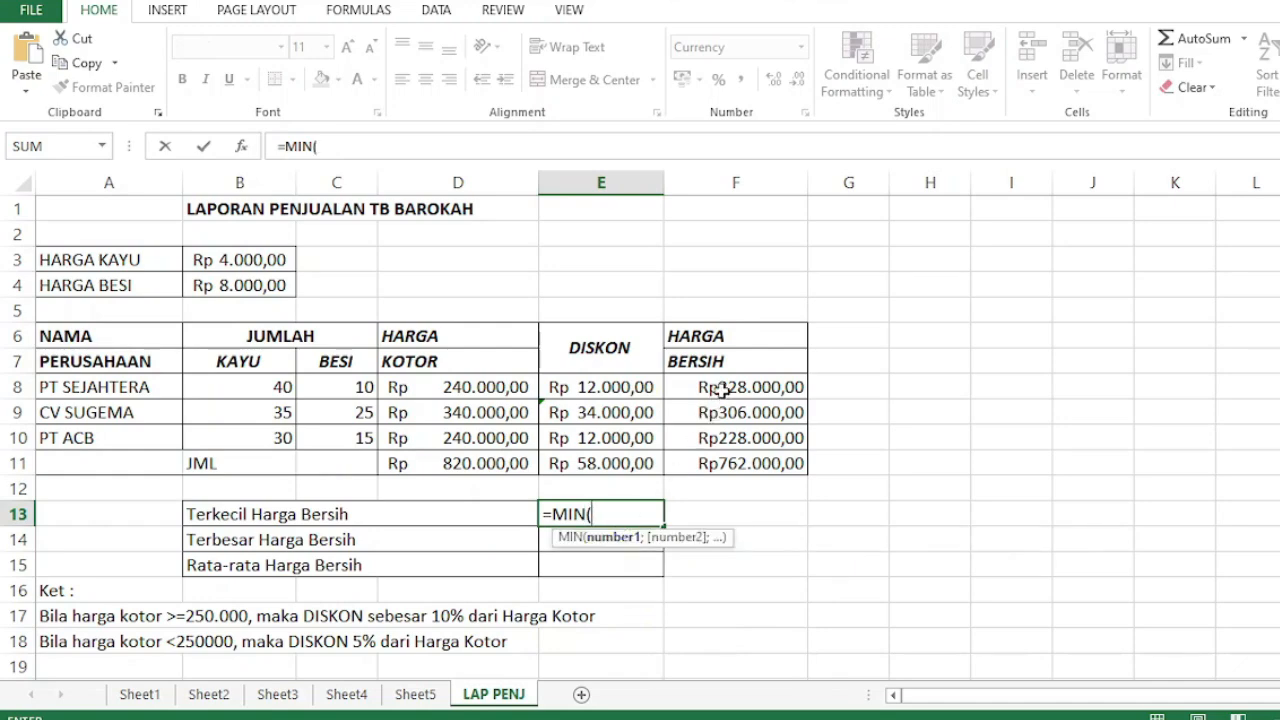
drag(722, 390, 729, 460)
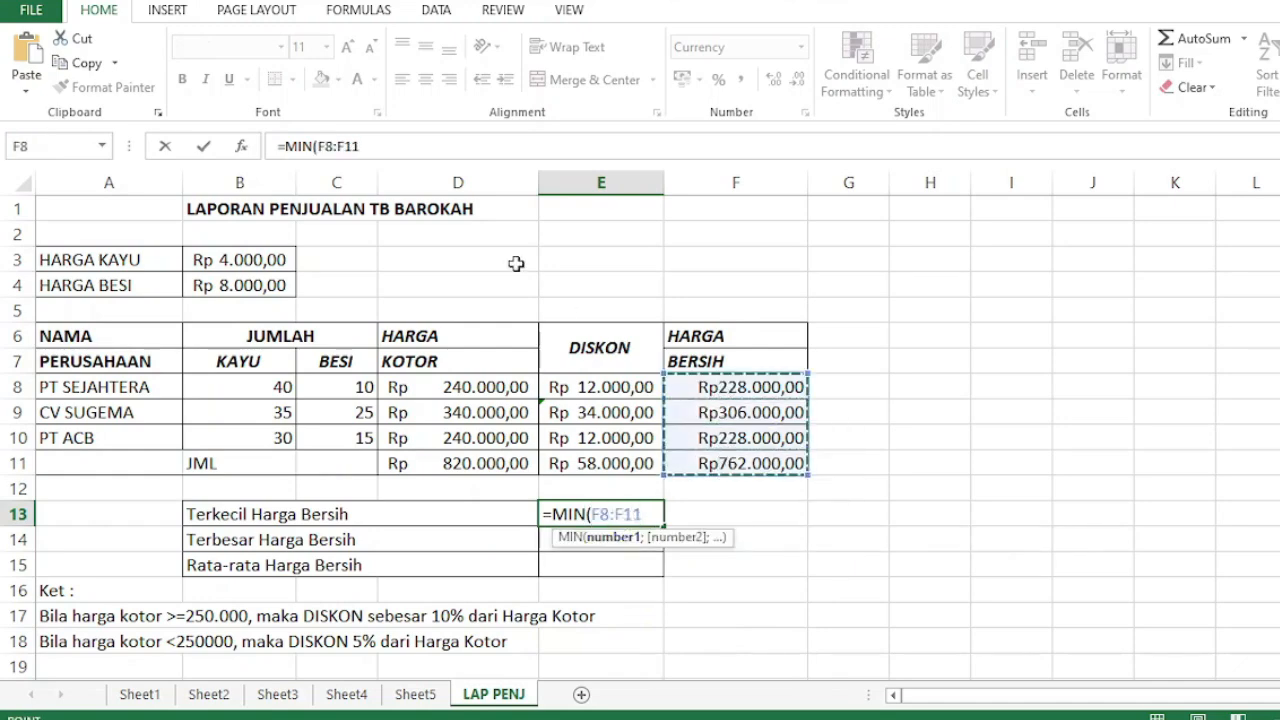
click(481, 152)
text())
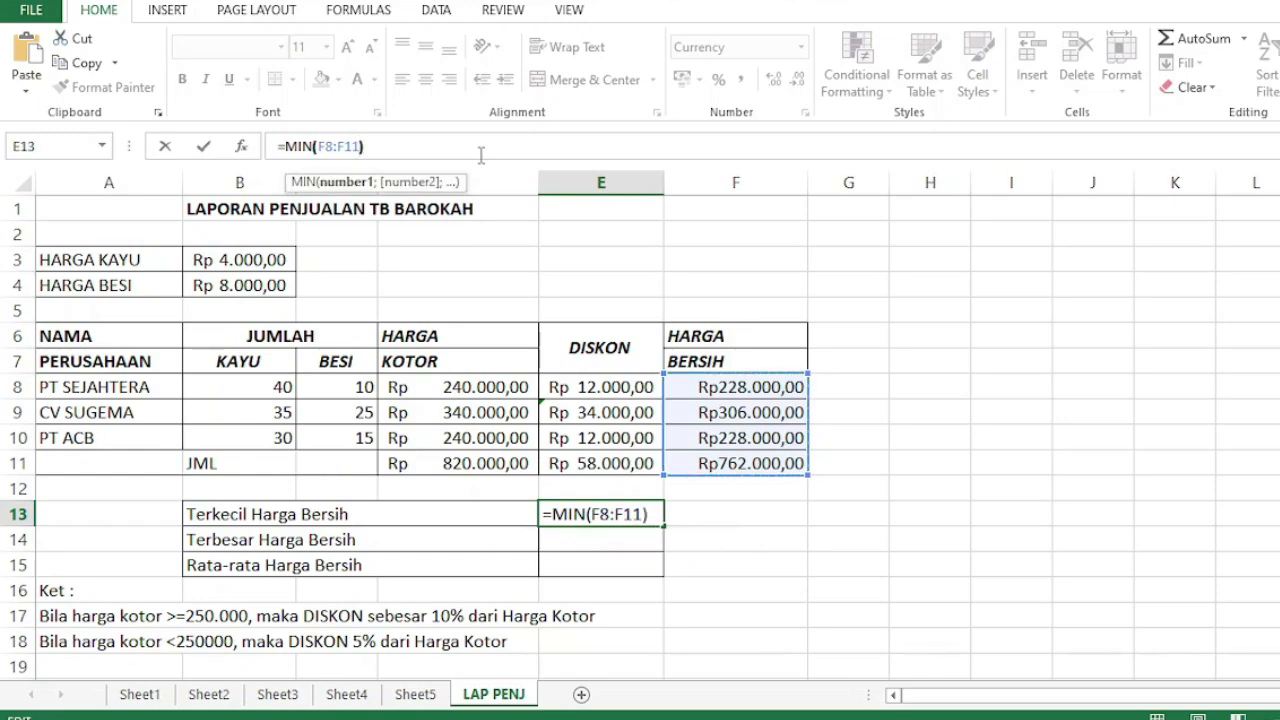
key(Return)
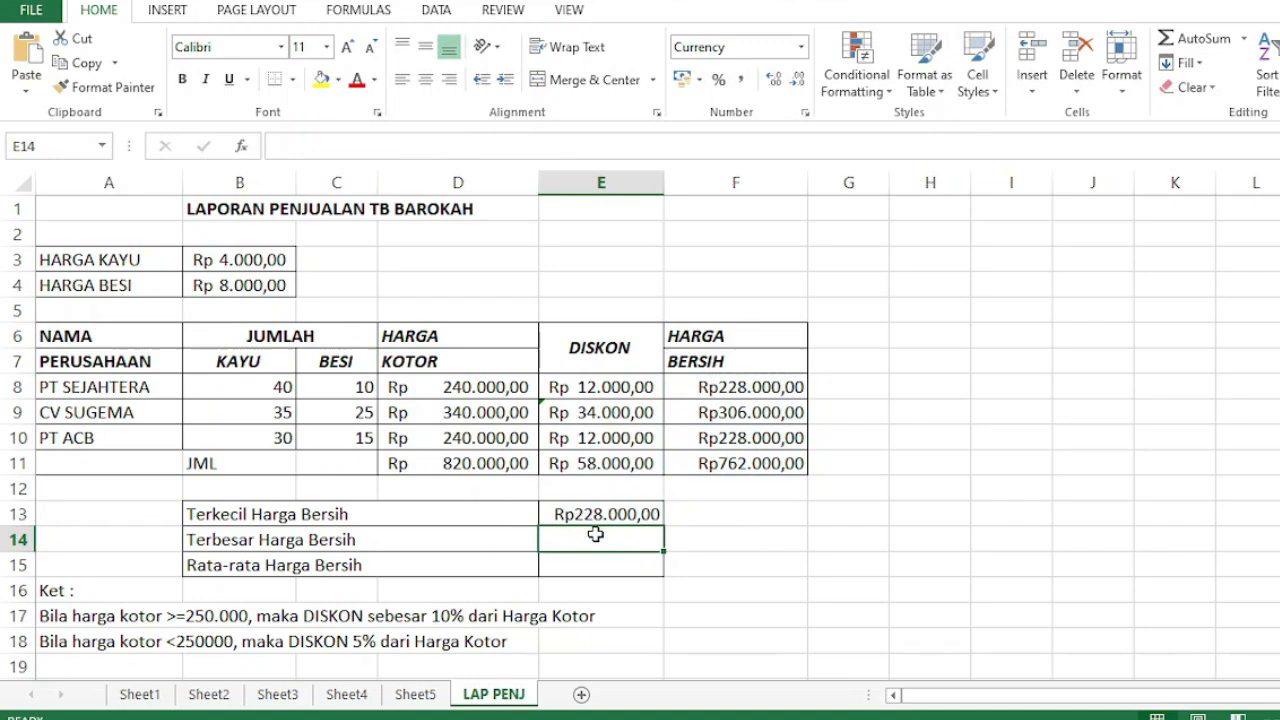
- Find the largest net price (Terbesar Harga Bersih) in E14 with the formula =MAX(F8:F11)
text(=M)
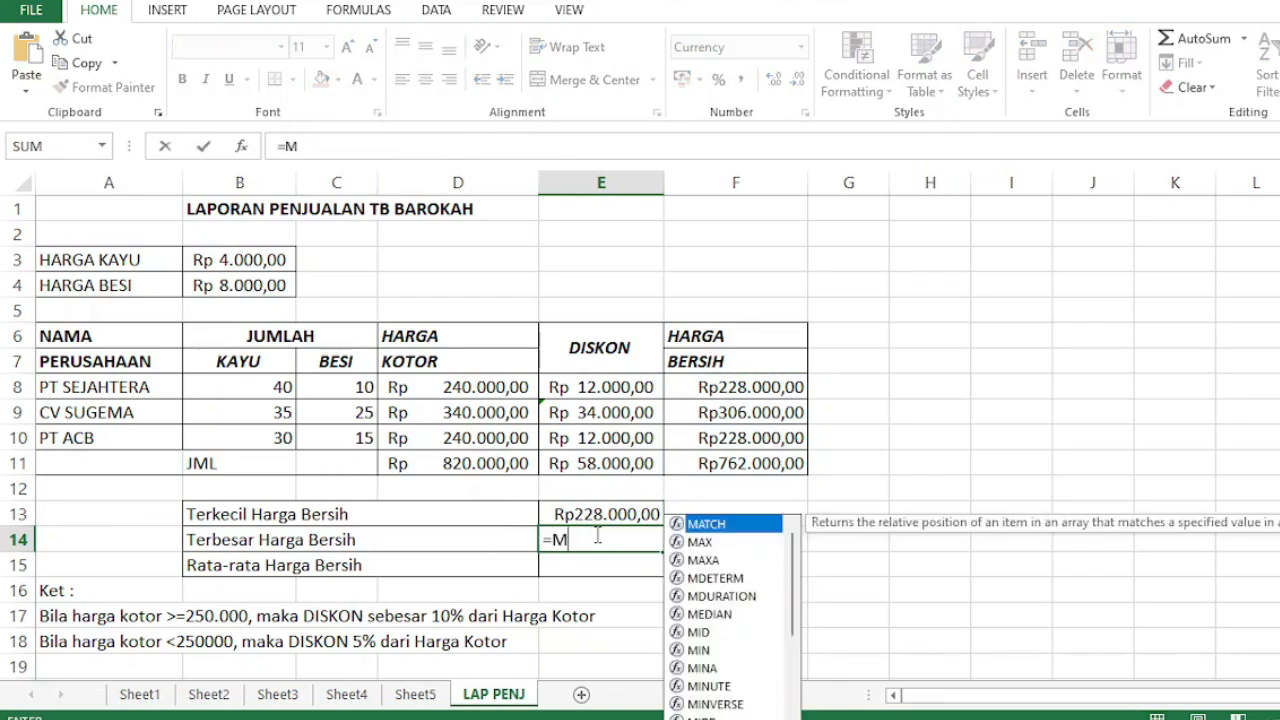
text(AX)
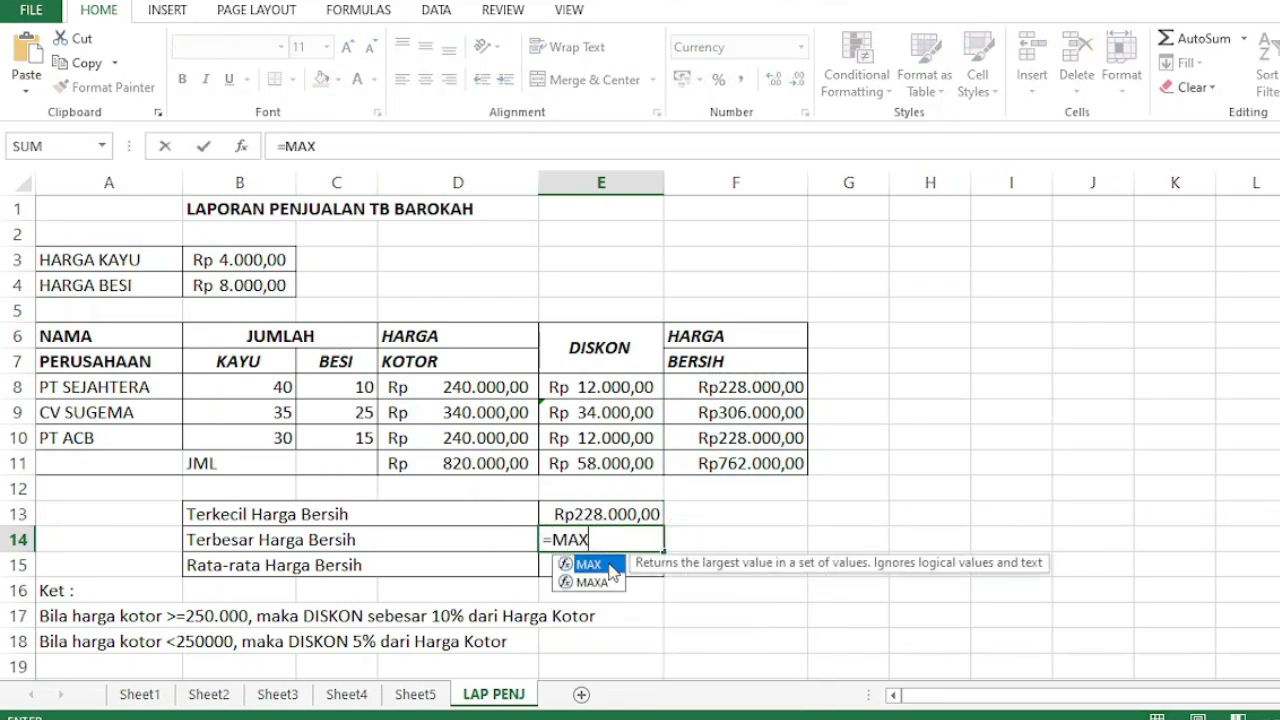
double_click(612, 566)
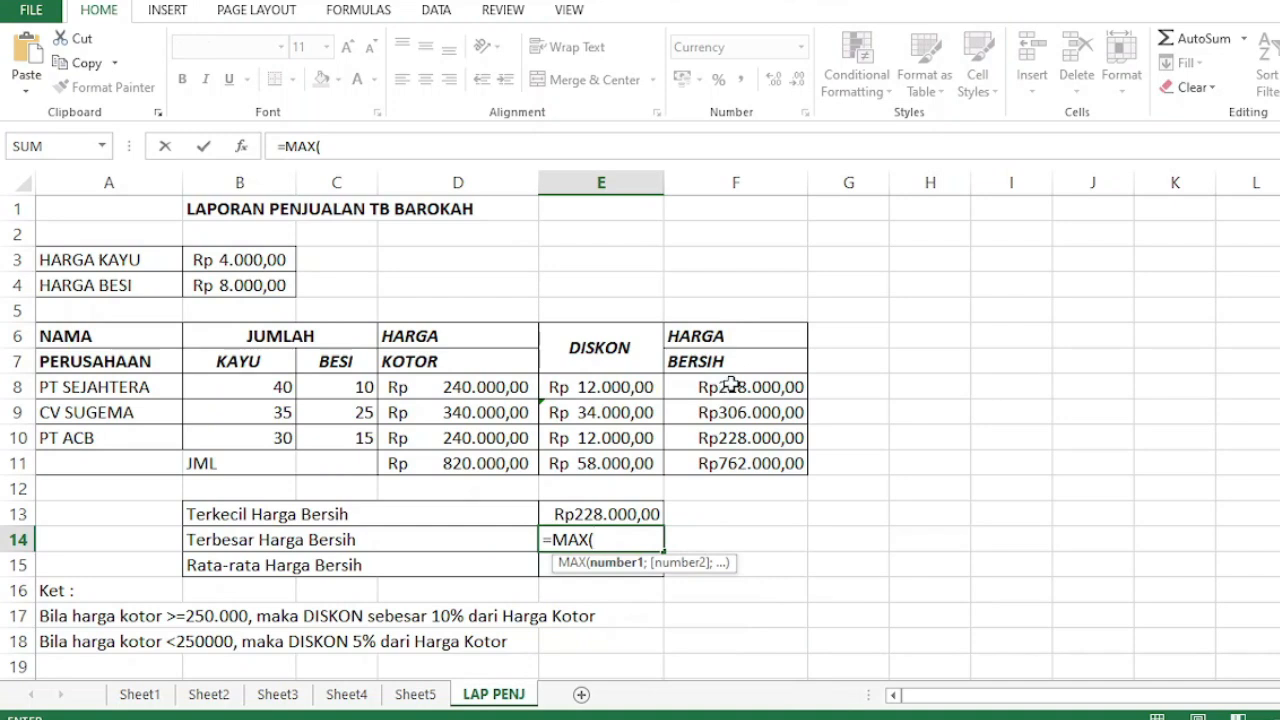
drag(733, 385, 748, 463)
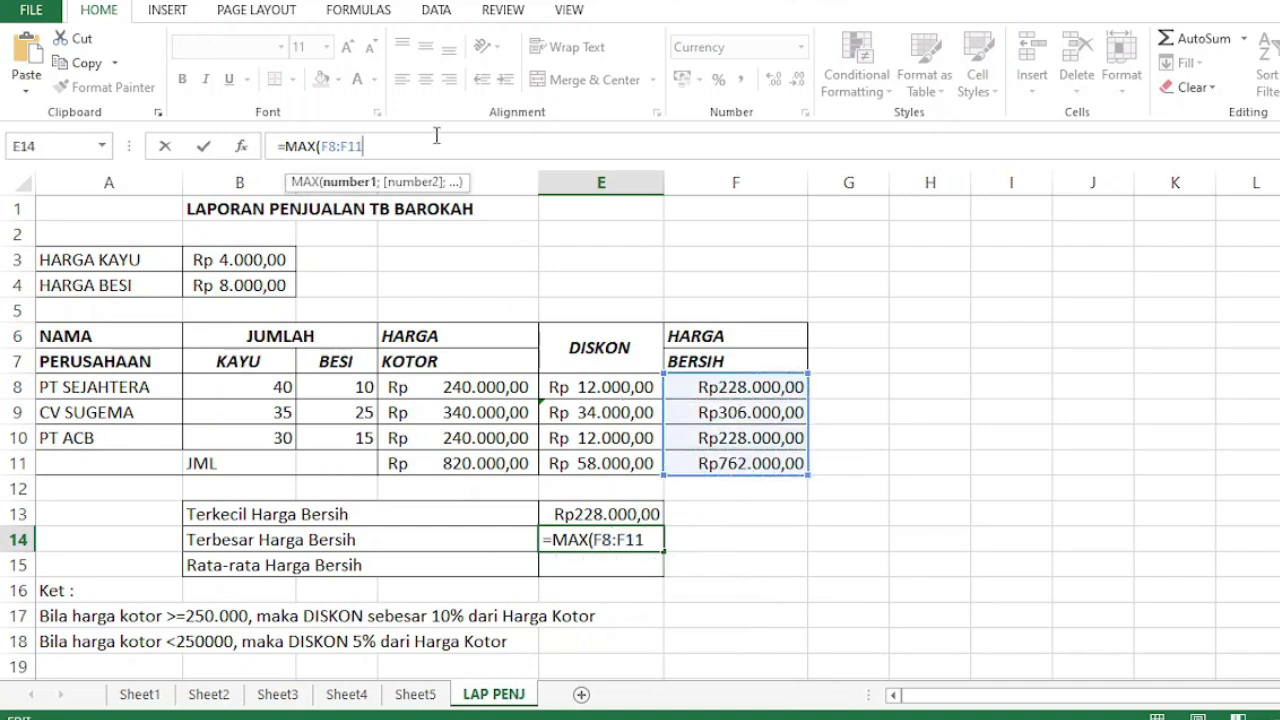
text())
key(Return)
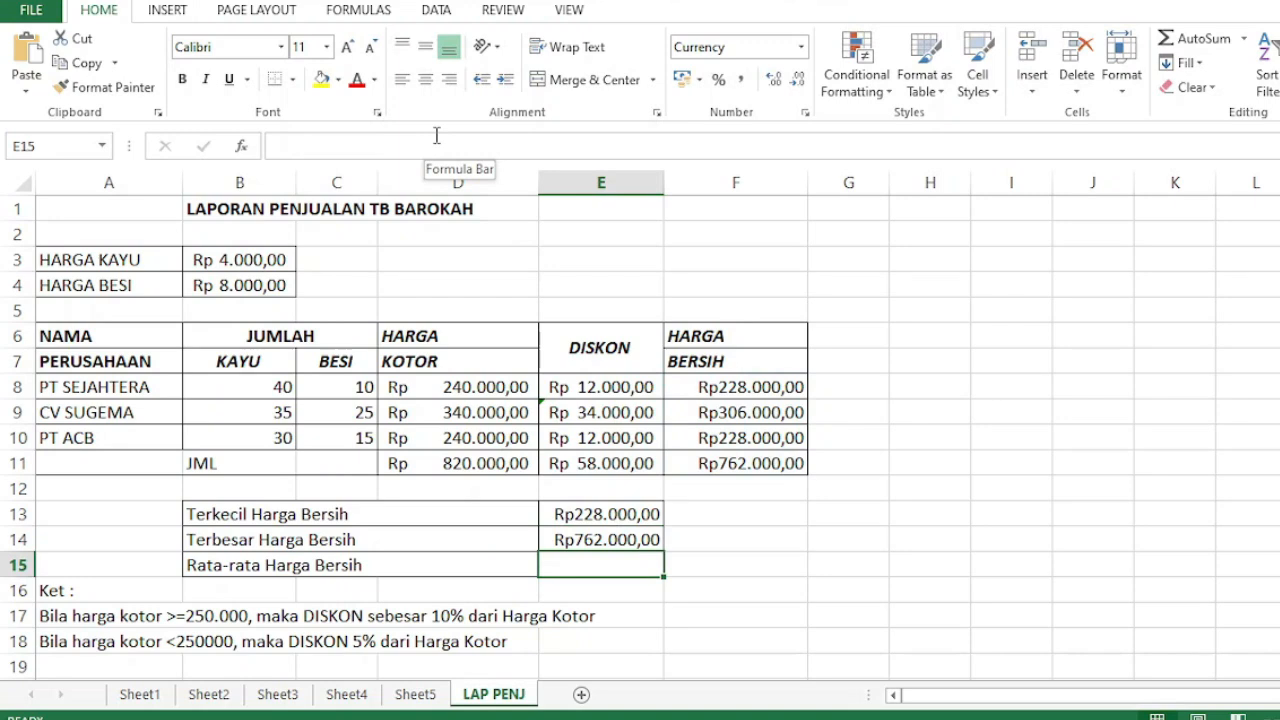
- Calculate the average net price (Rata-rata Harga Bersih) in E15 with the formula =AVERAGE(F8:F11)
text(=)
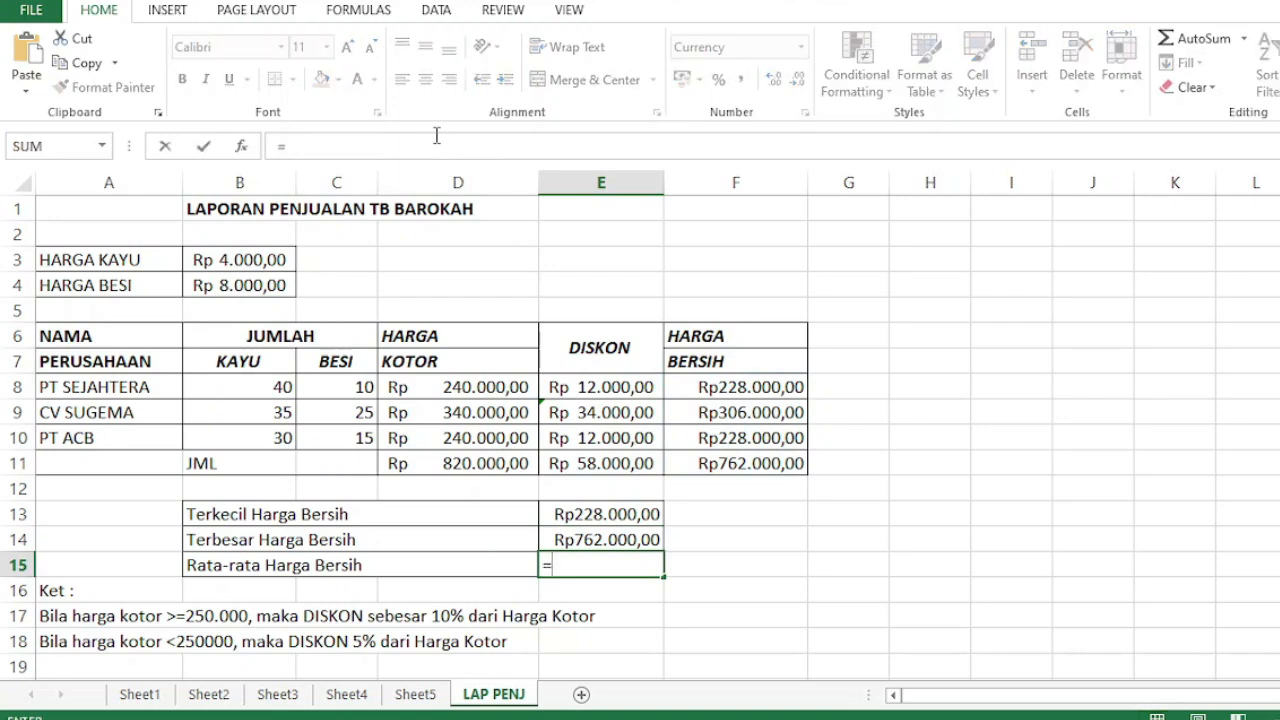
text(AV)
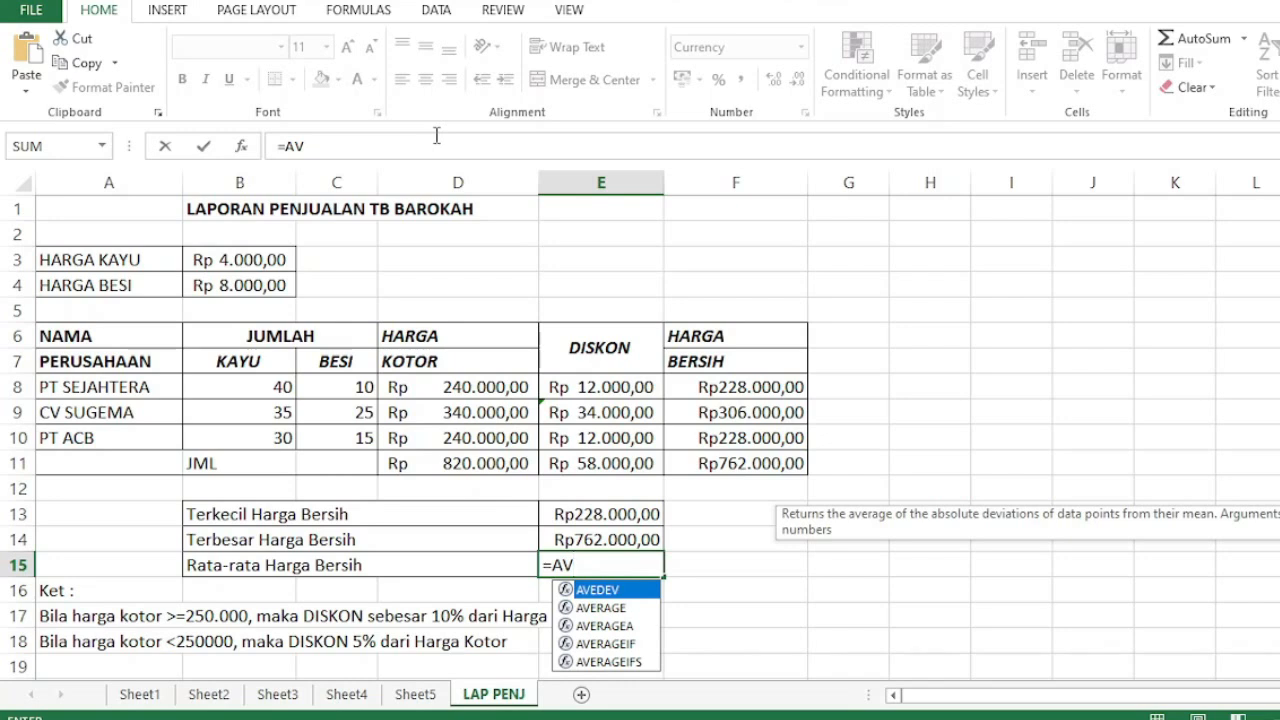
double_click(605, 606)
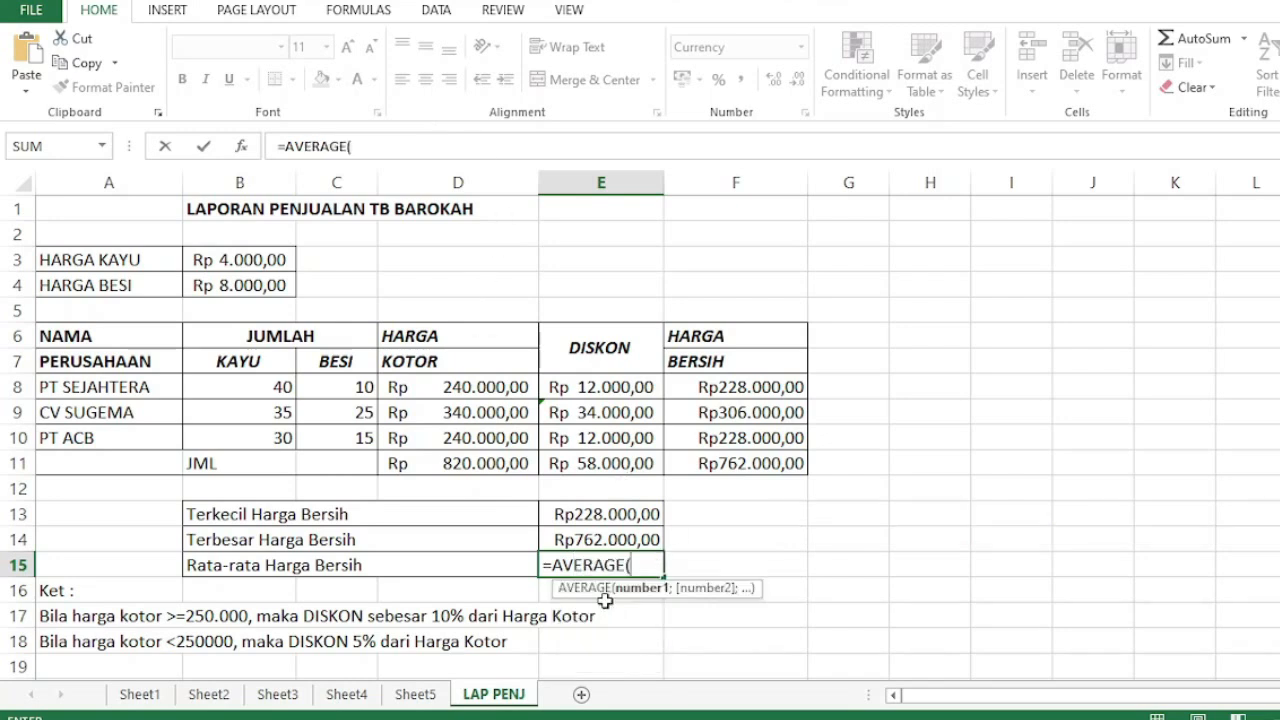
drag(716, 388, 724, 452)
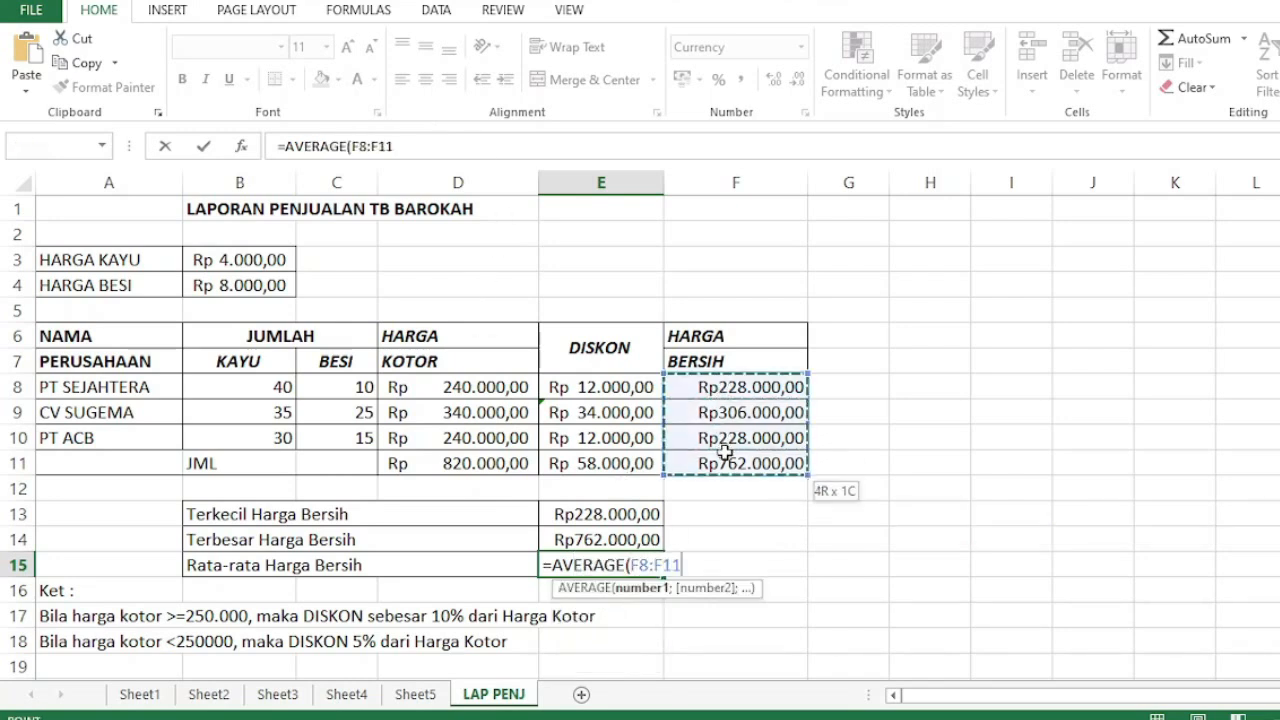
click(440, 142)
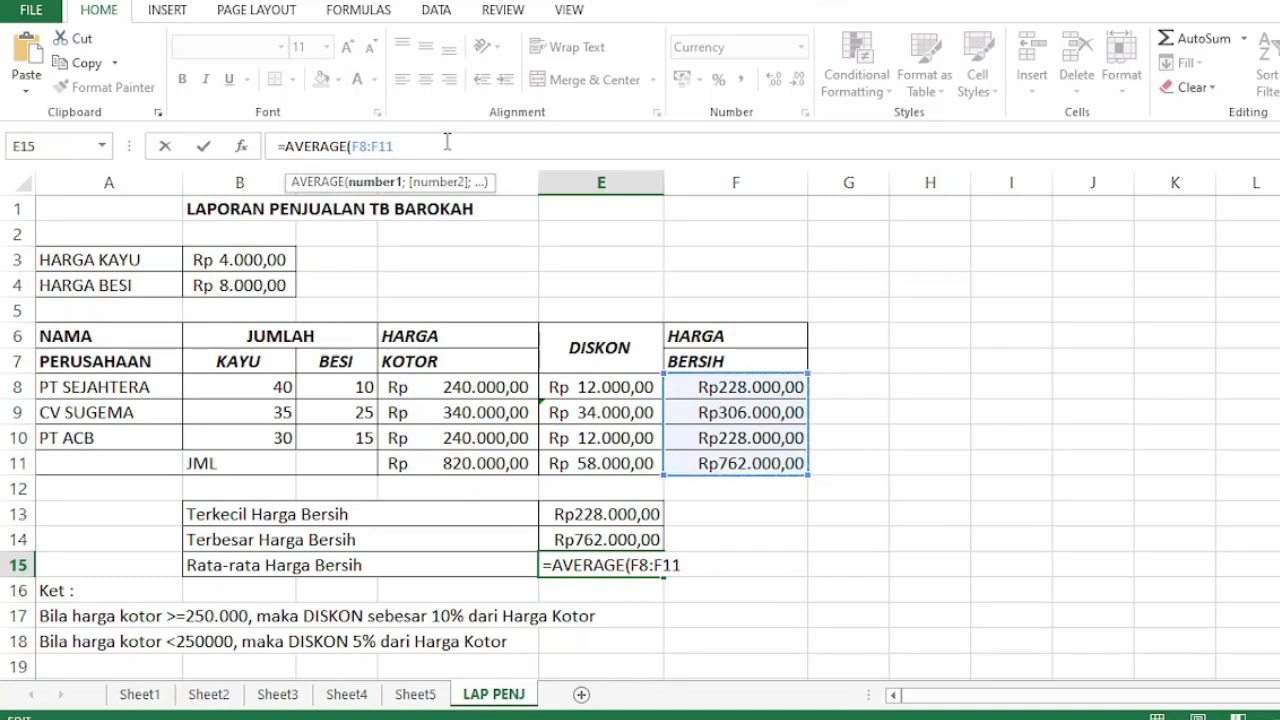
text())
key(Return)
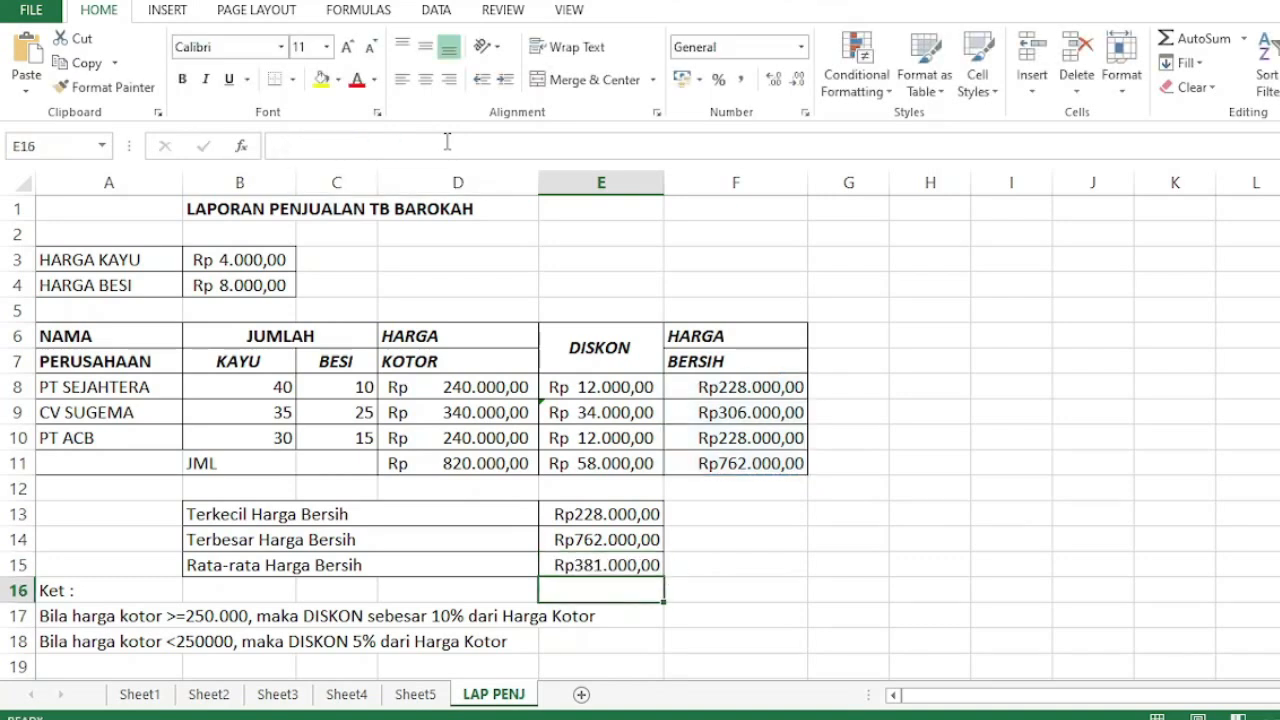
click(640, 640)
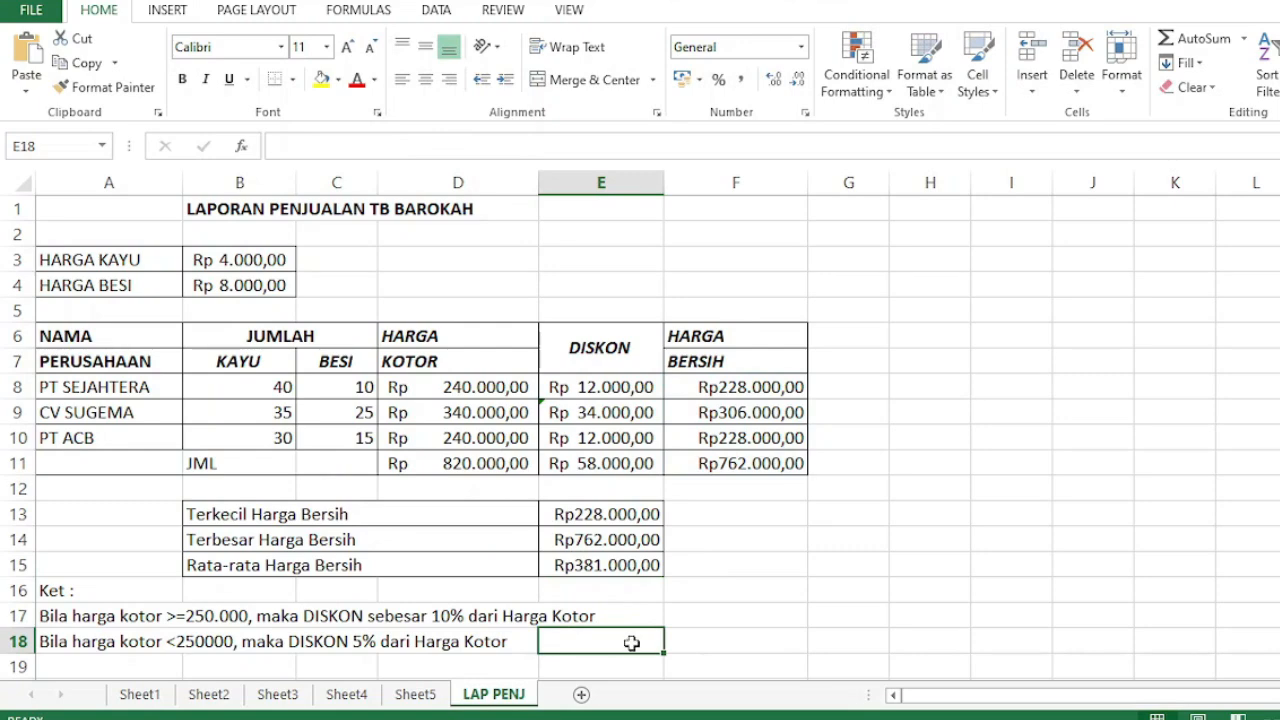